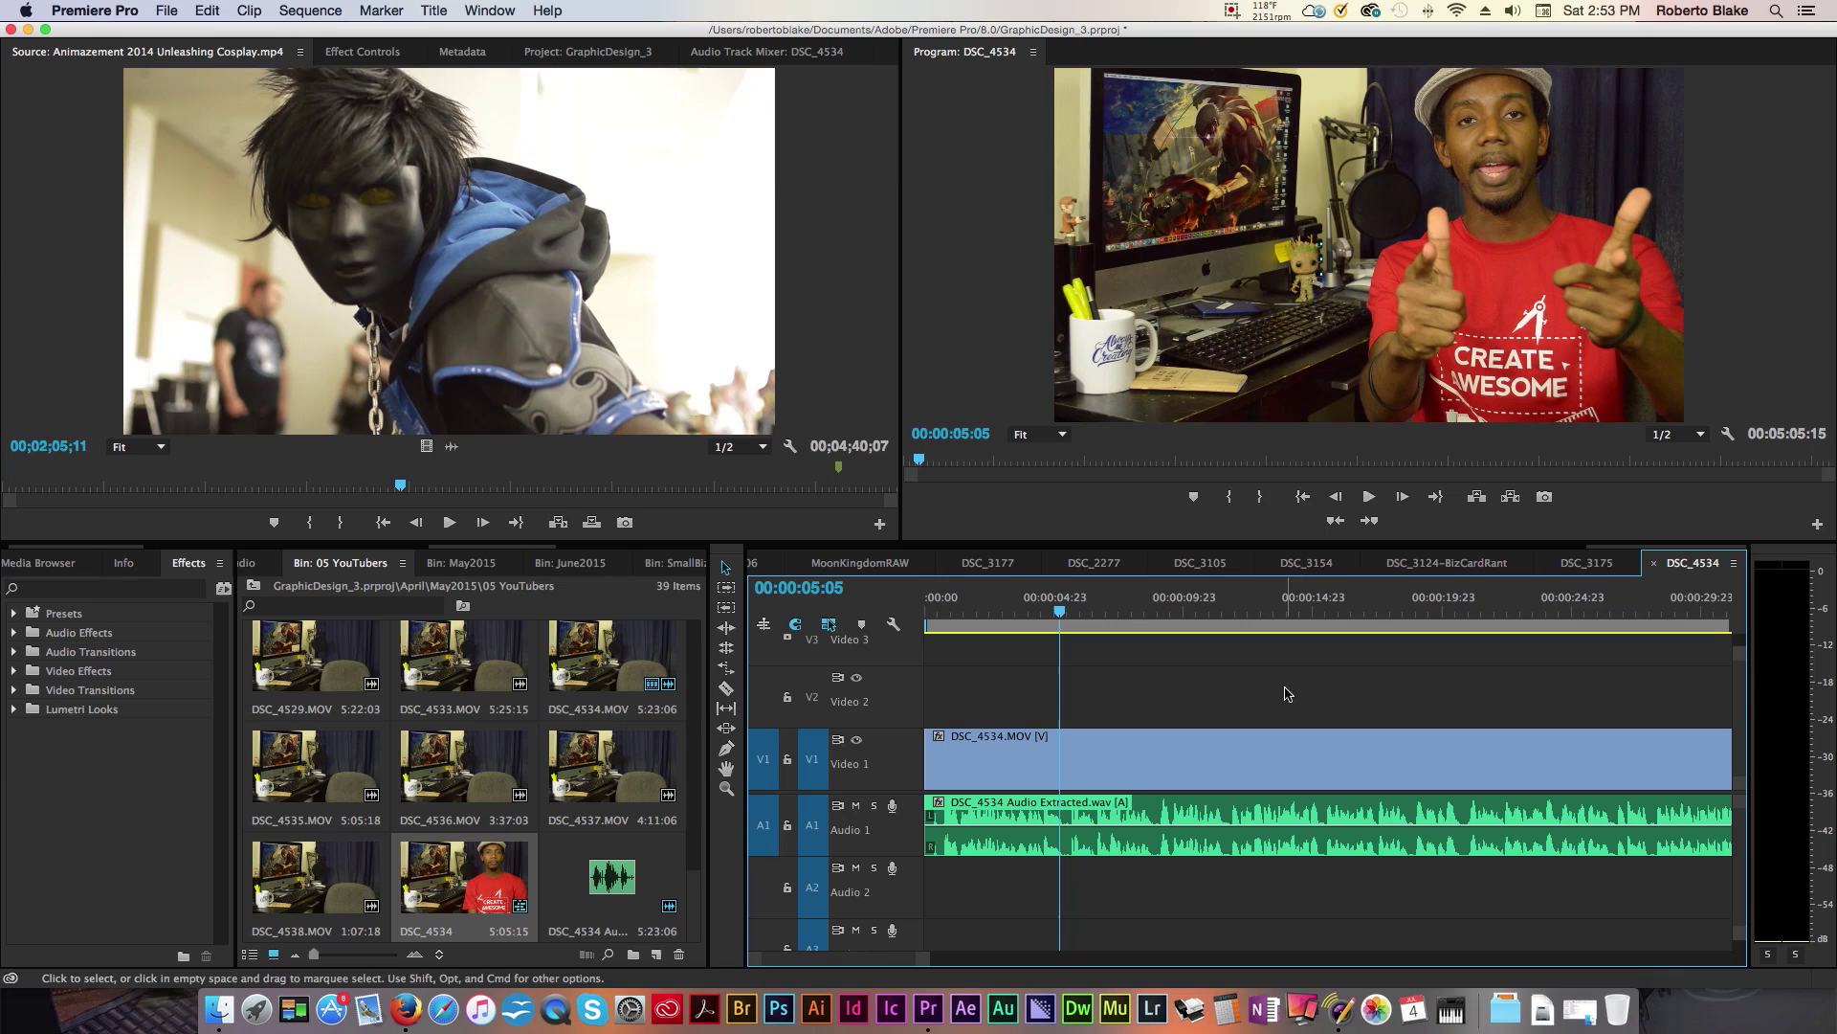
Step: Open H.264 export settings for DSC_4534 and pull the source range out-point slightly left
{"action": "left_click", "coordinate": [175, 10]}
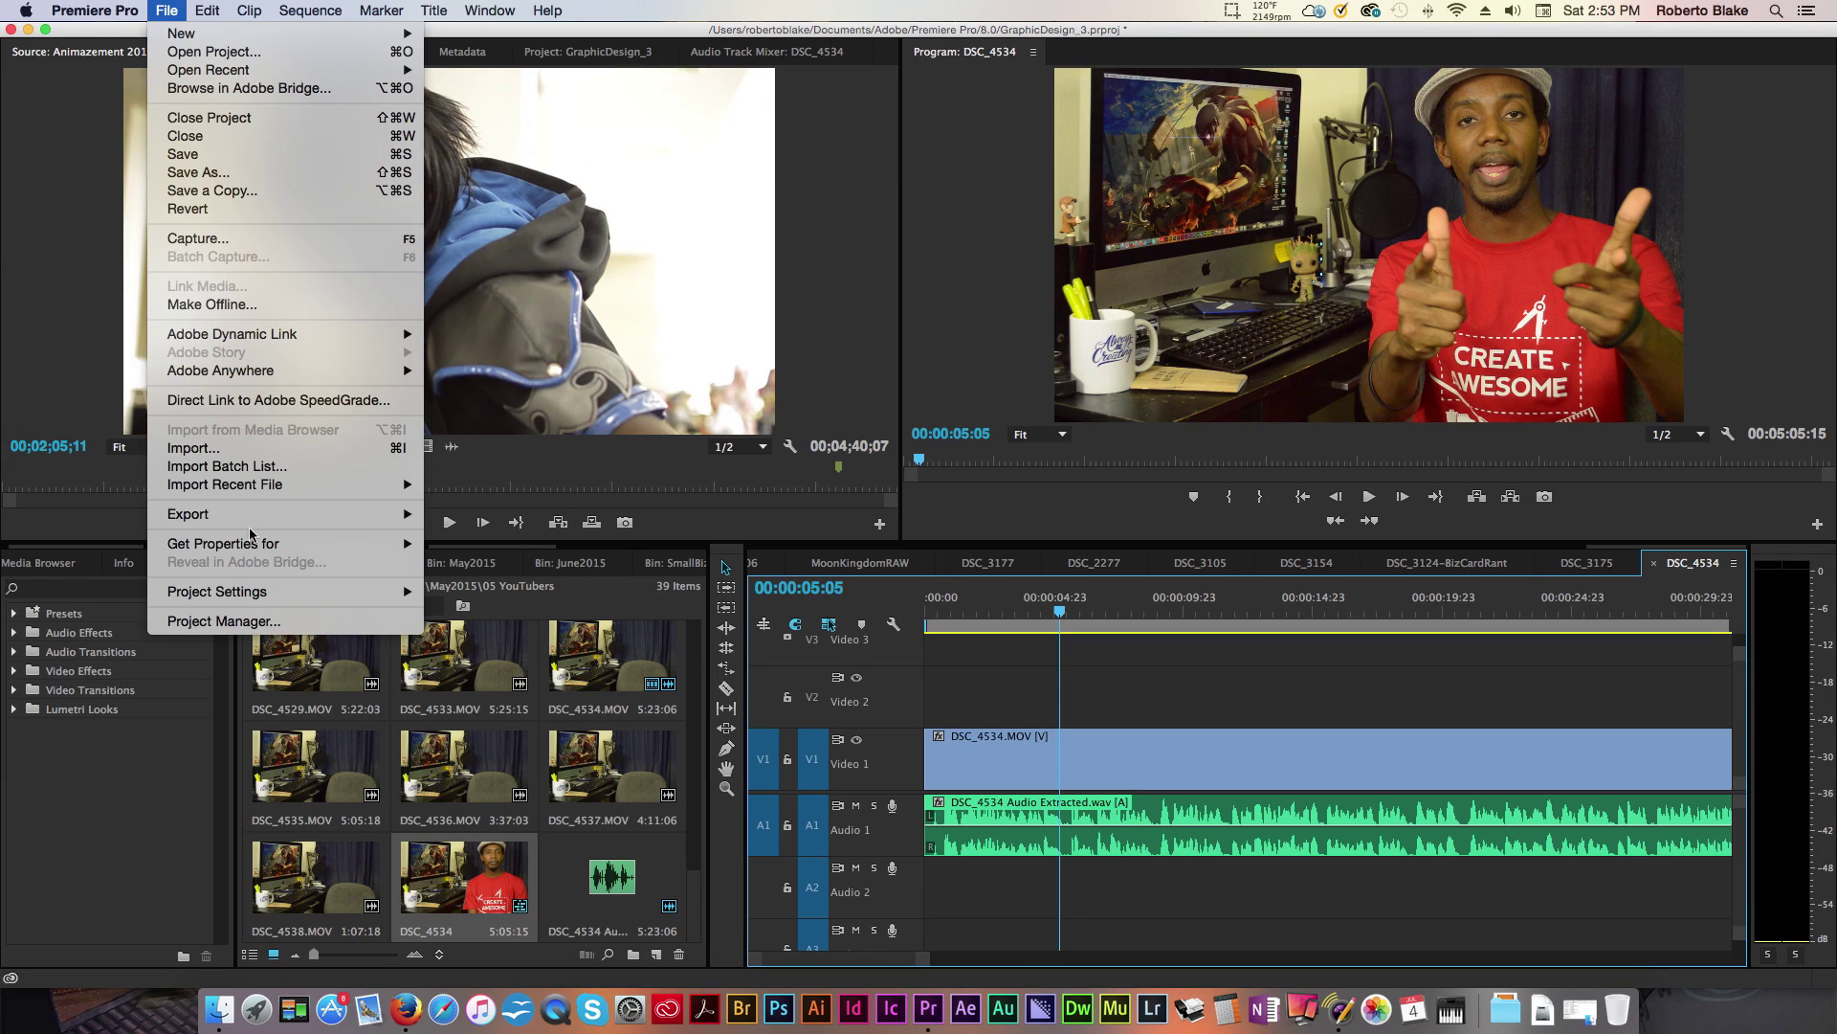
{"action": "mouse_move", "coordinate": [275, 517]}
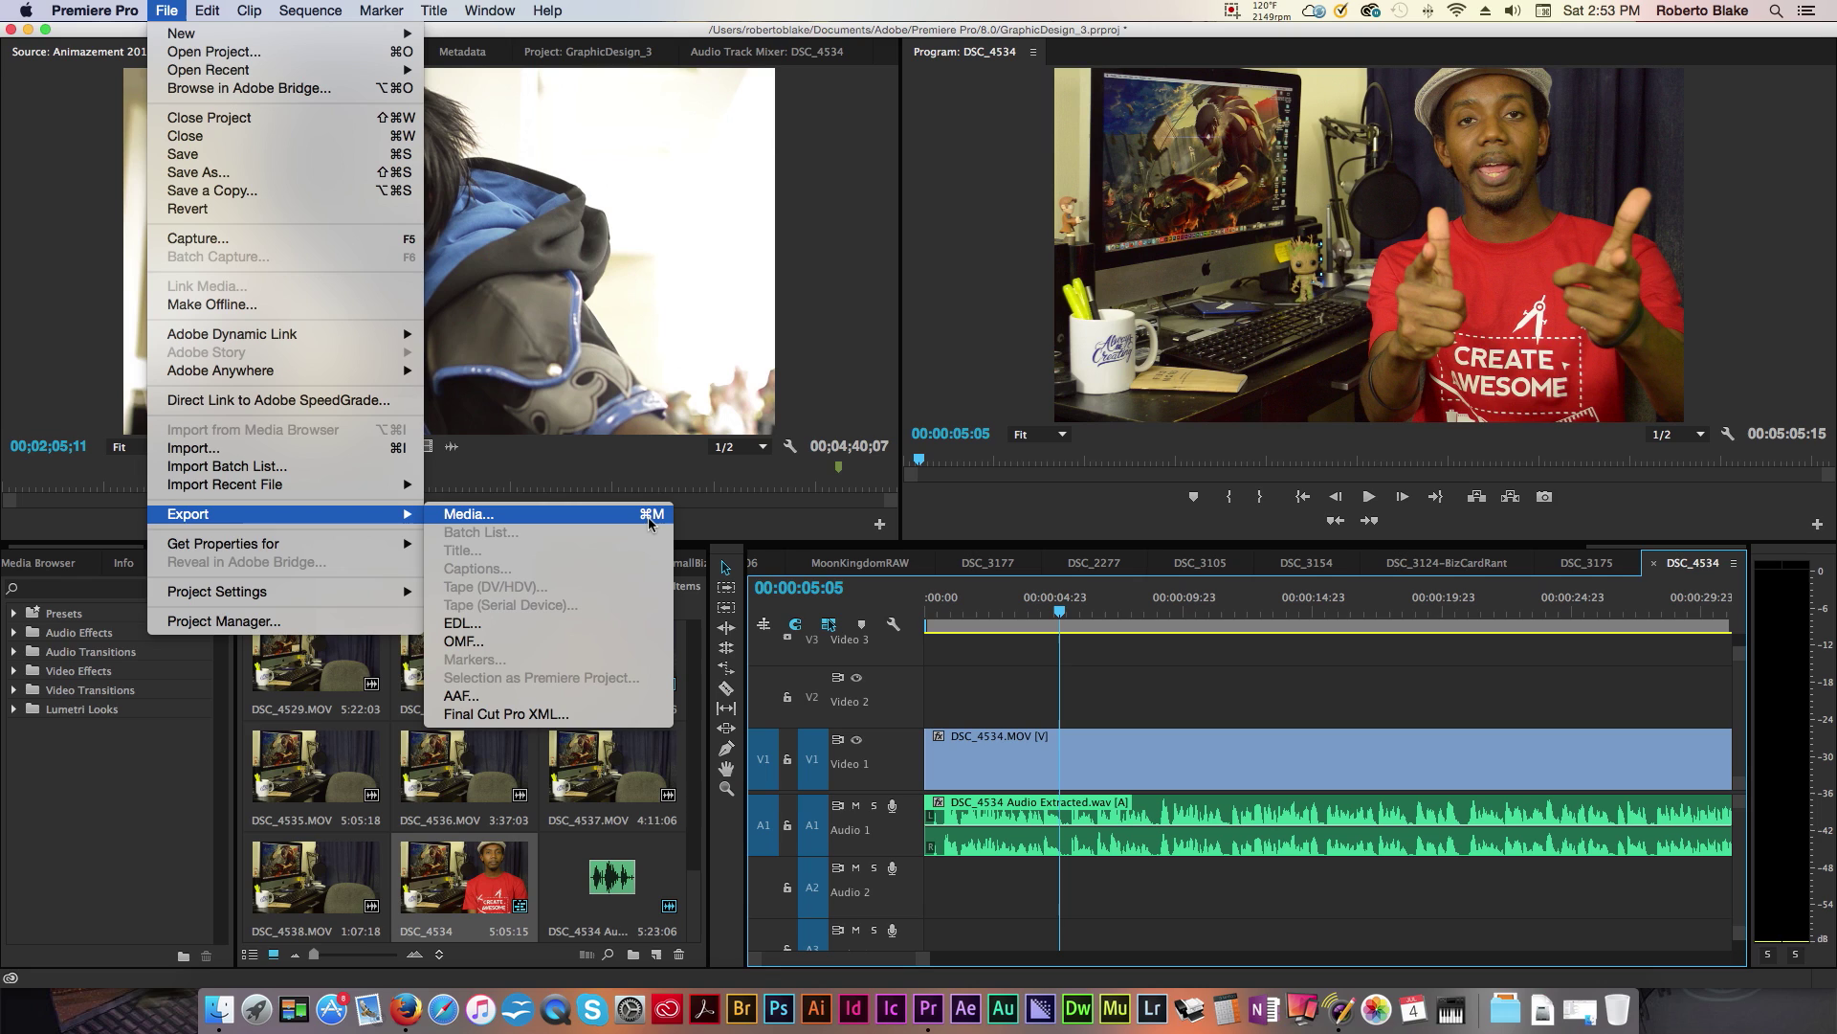
{"action": "left_click", "coordinate": [615, 524]}
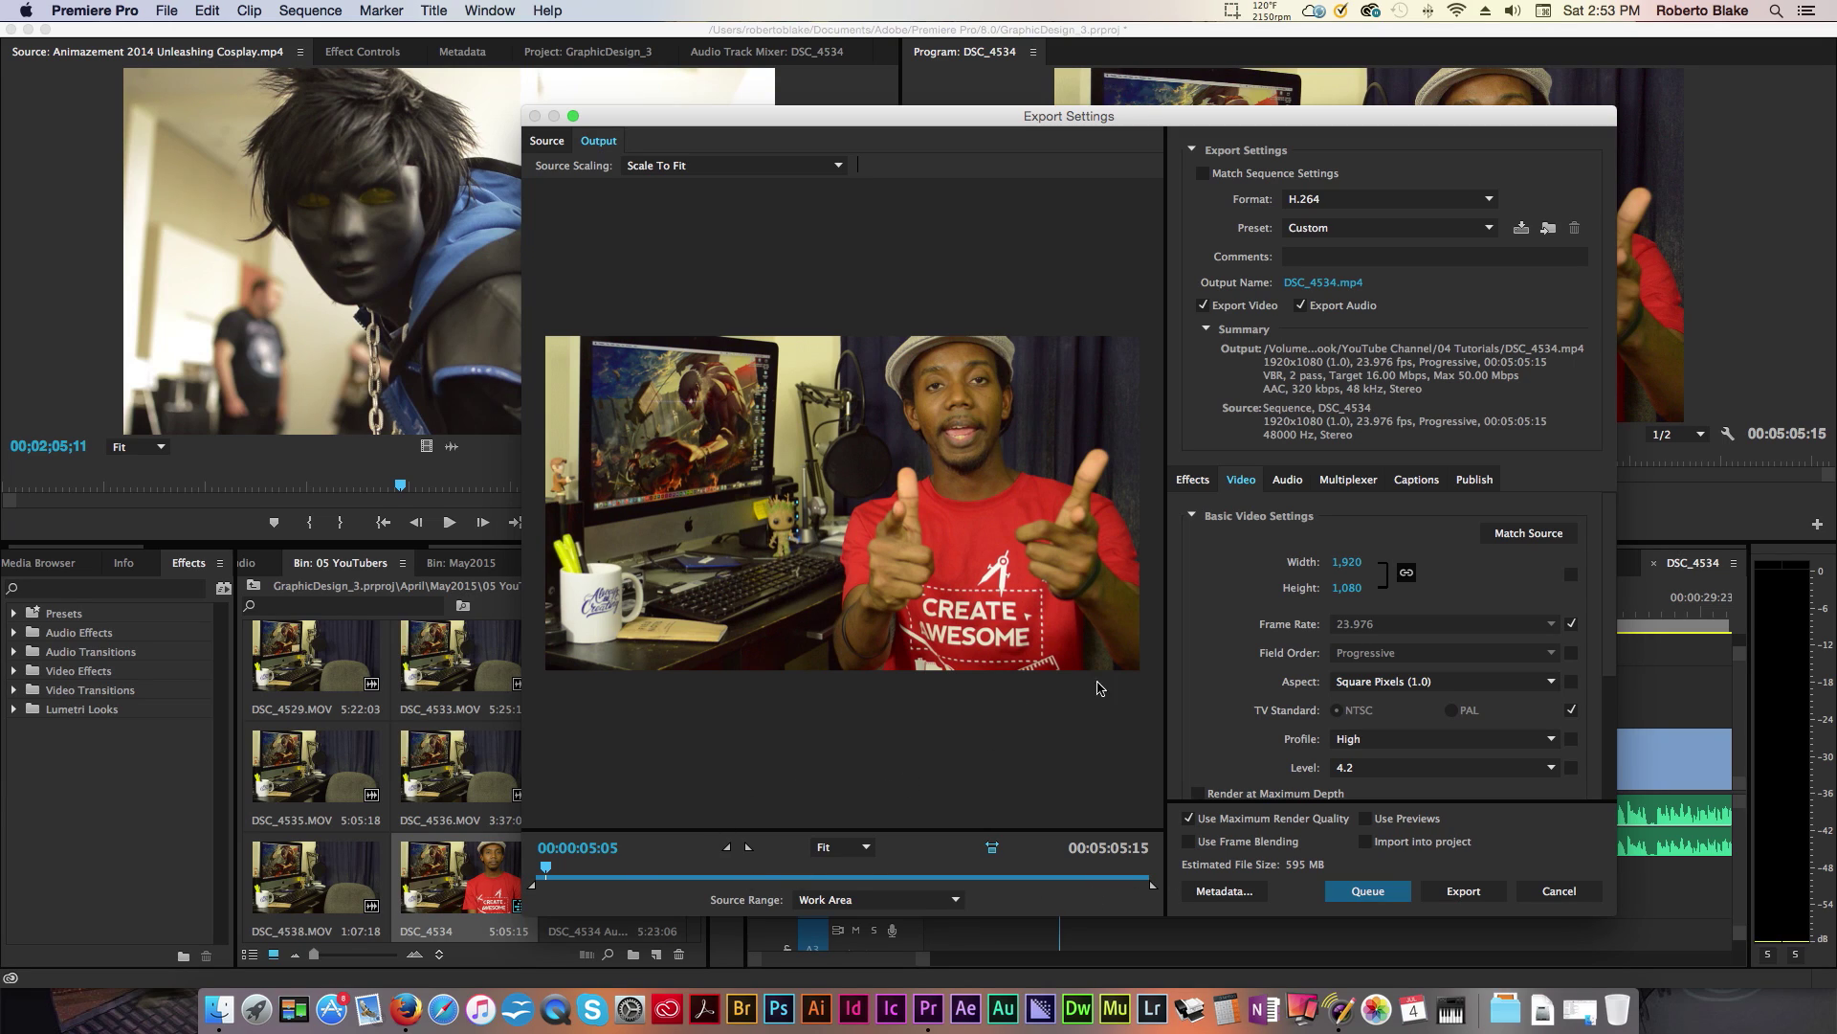
{"action": "left_click", "coordinate": [1153, 888]}
{"action": "left_click_drag", "start_coordinate": [1153, 888], "coordinate": [1153, 886]}
Step: Choose the YouTube 1080p HD preset, giving a 10 Mbps VBR target bitrate
{"action": "left_click", "coordinate": [1397, 230]}
{"action": "scroll", "coordinate": [1371, 651], "scroll_direction": "down", "scroll_amount": 10}
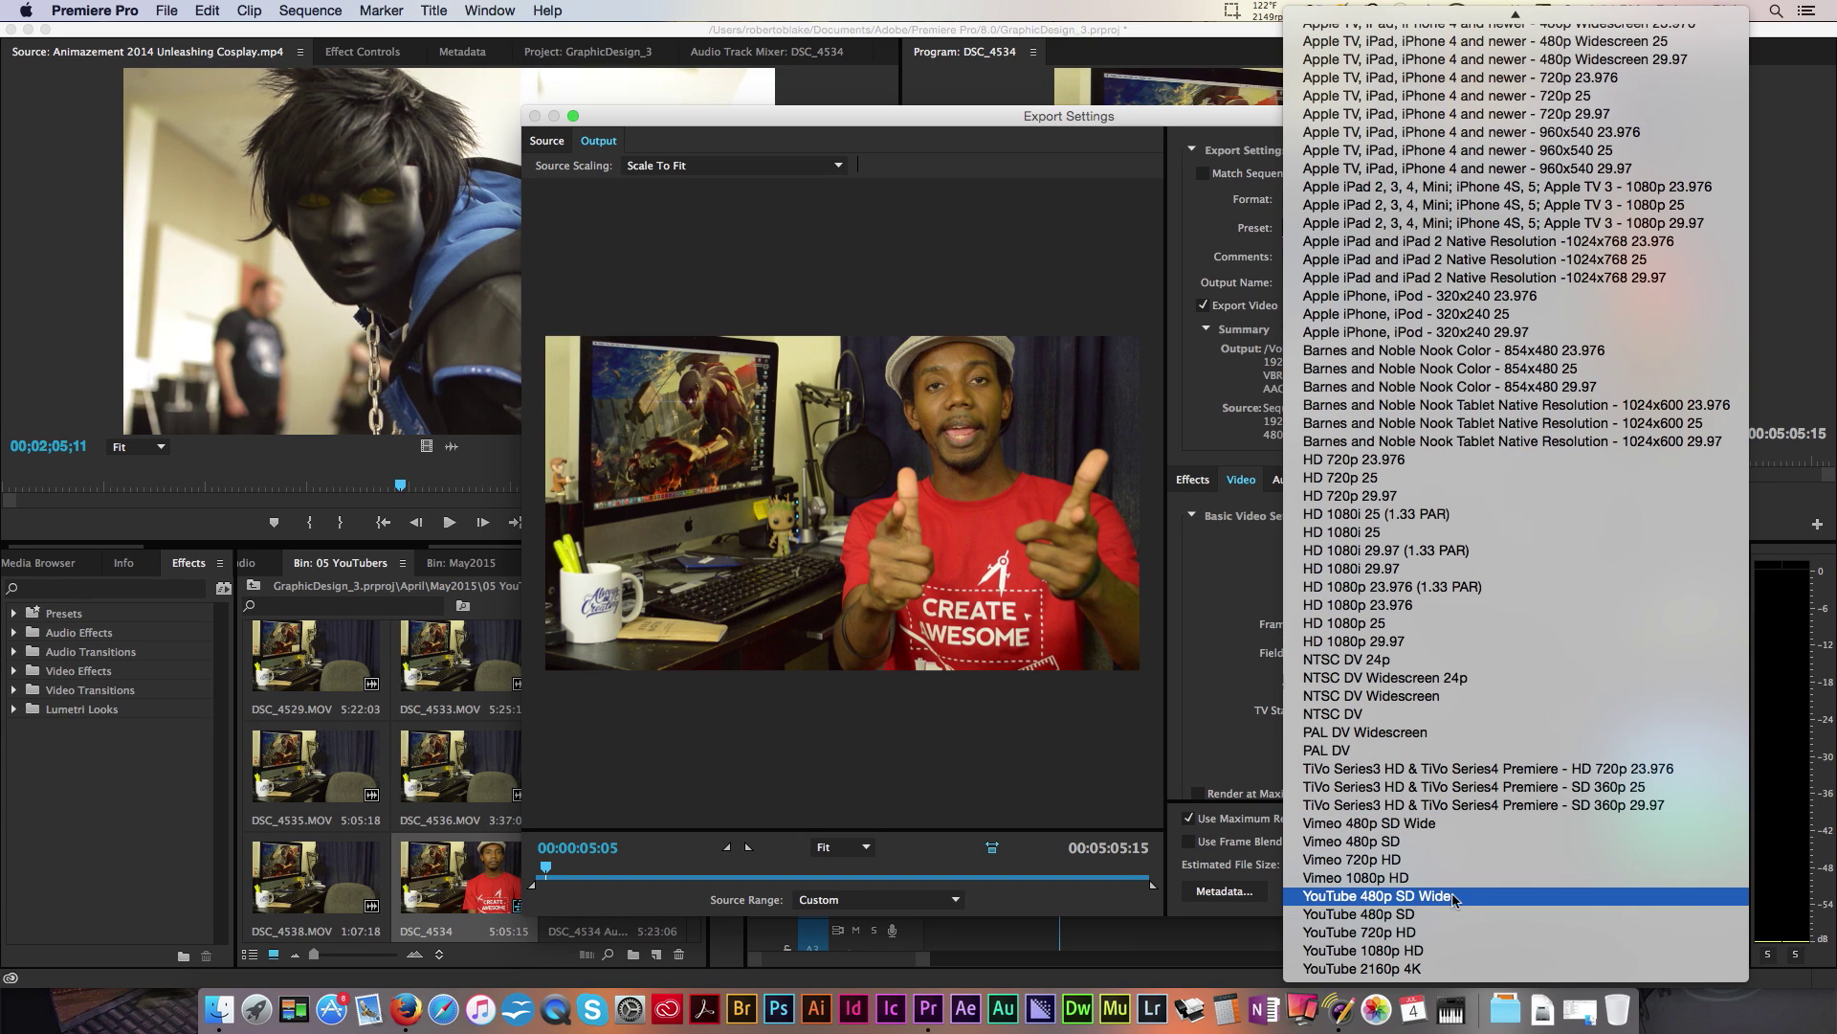
{"action": "left_click", "coordinate": [1445, 953]}
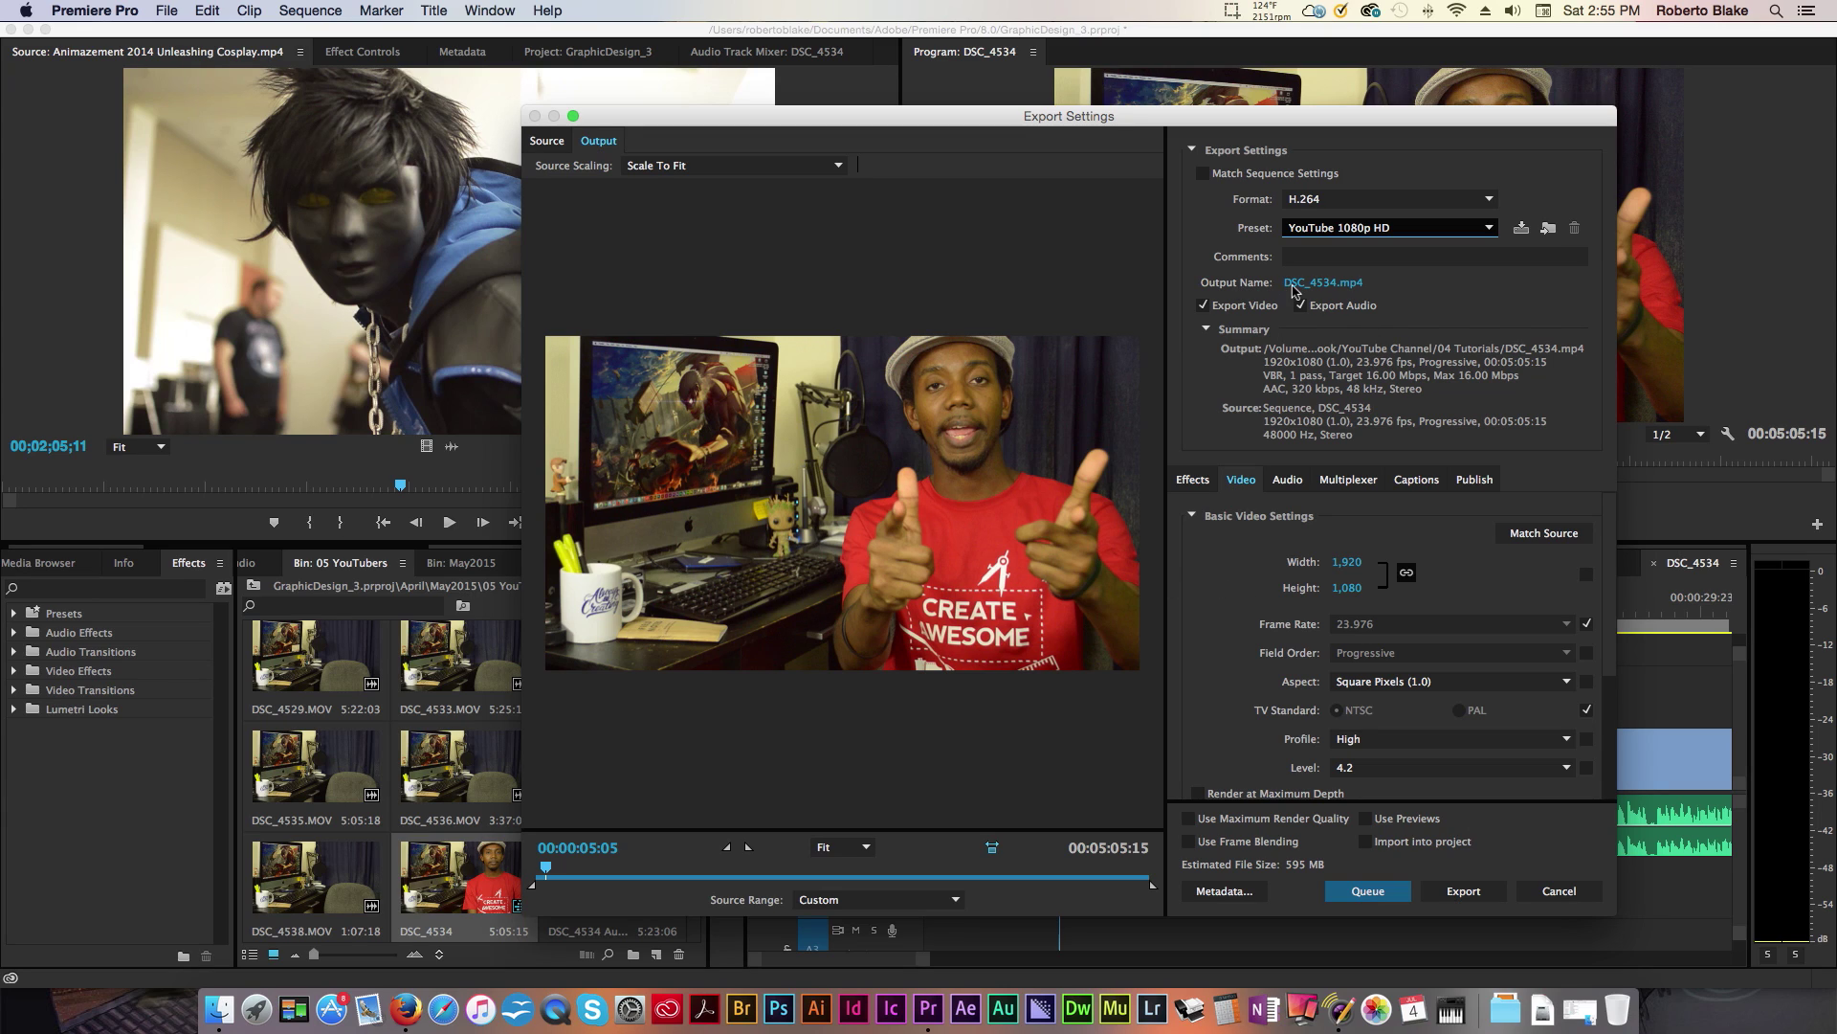
Step: Rename the output file to PremiereProExport.mp4 in the 04 Tutorials folder and save
{"action": "left_click", "coordinate": [1327, 285]}
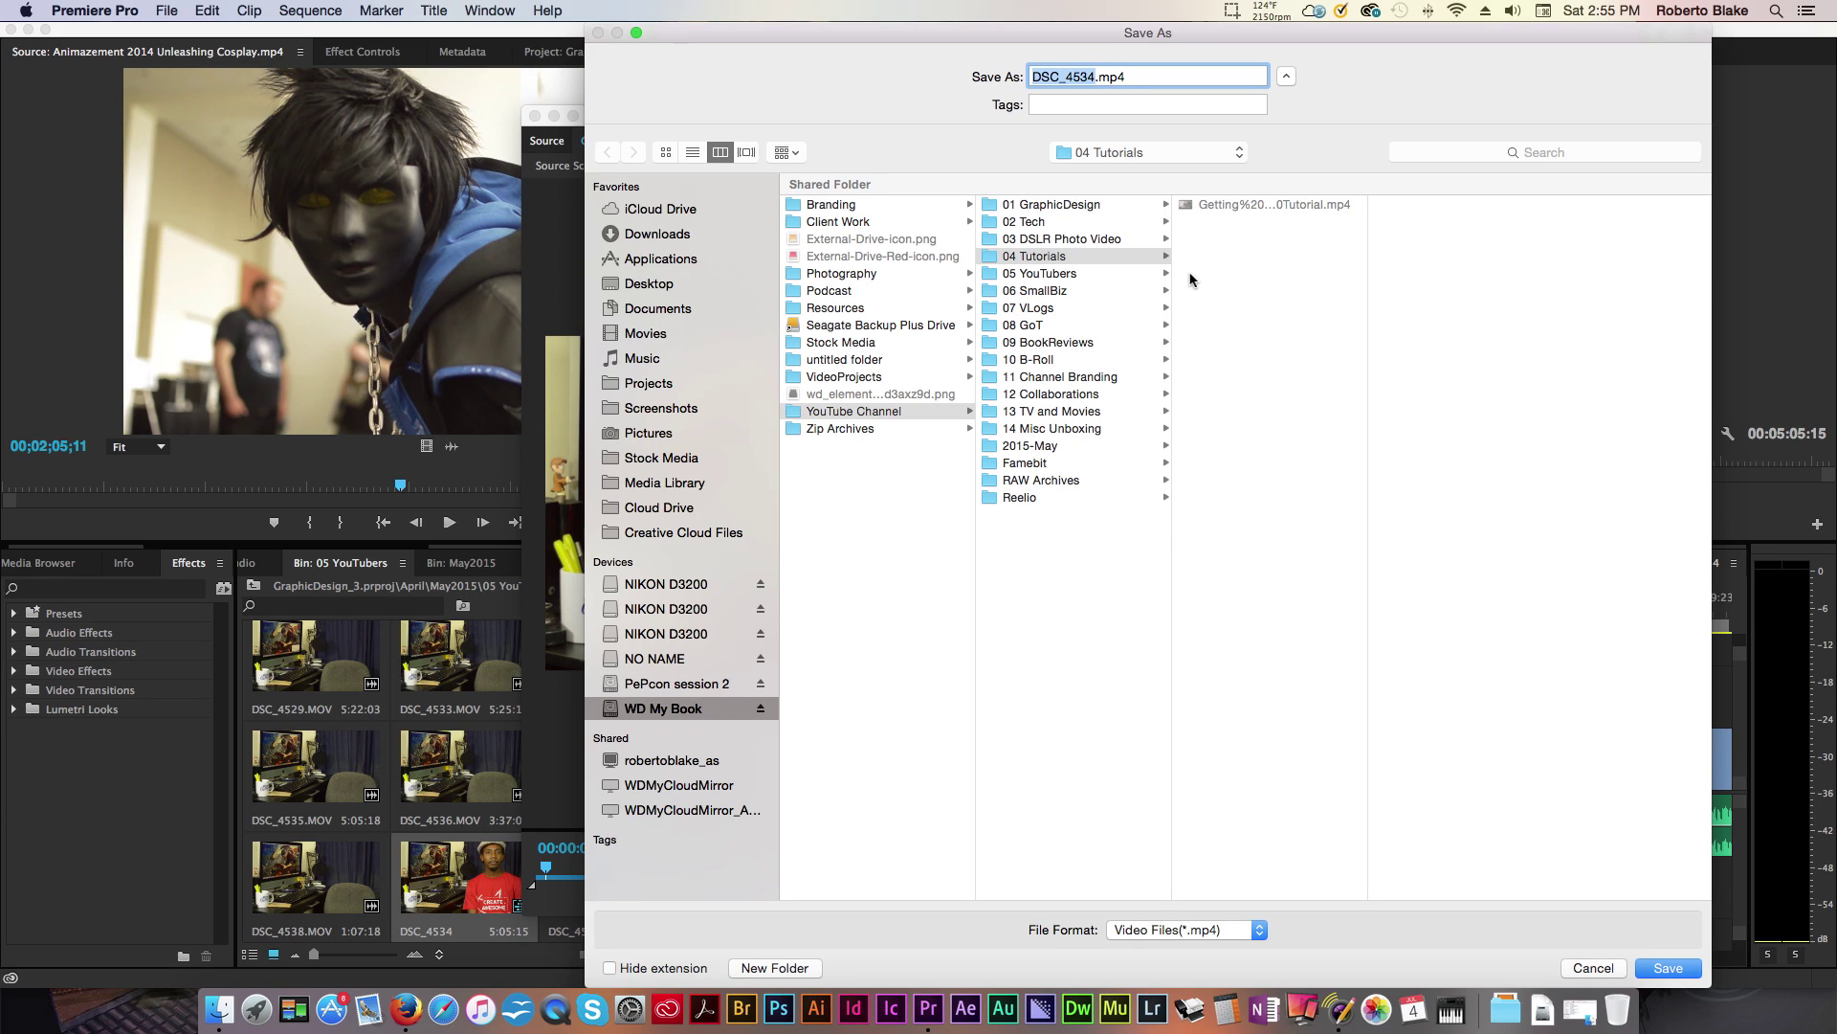
{"action": "type", "text": "Prem"}
{"action": "key", "text": "BackSpace"}
{"action": "type", "text": "miereProExport"}
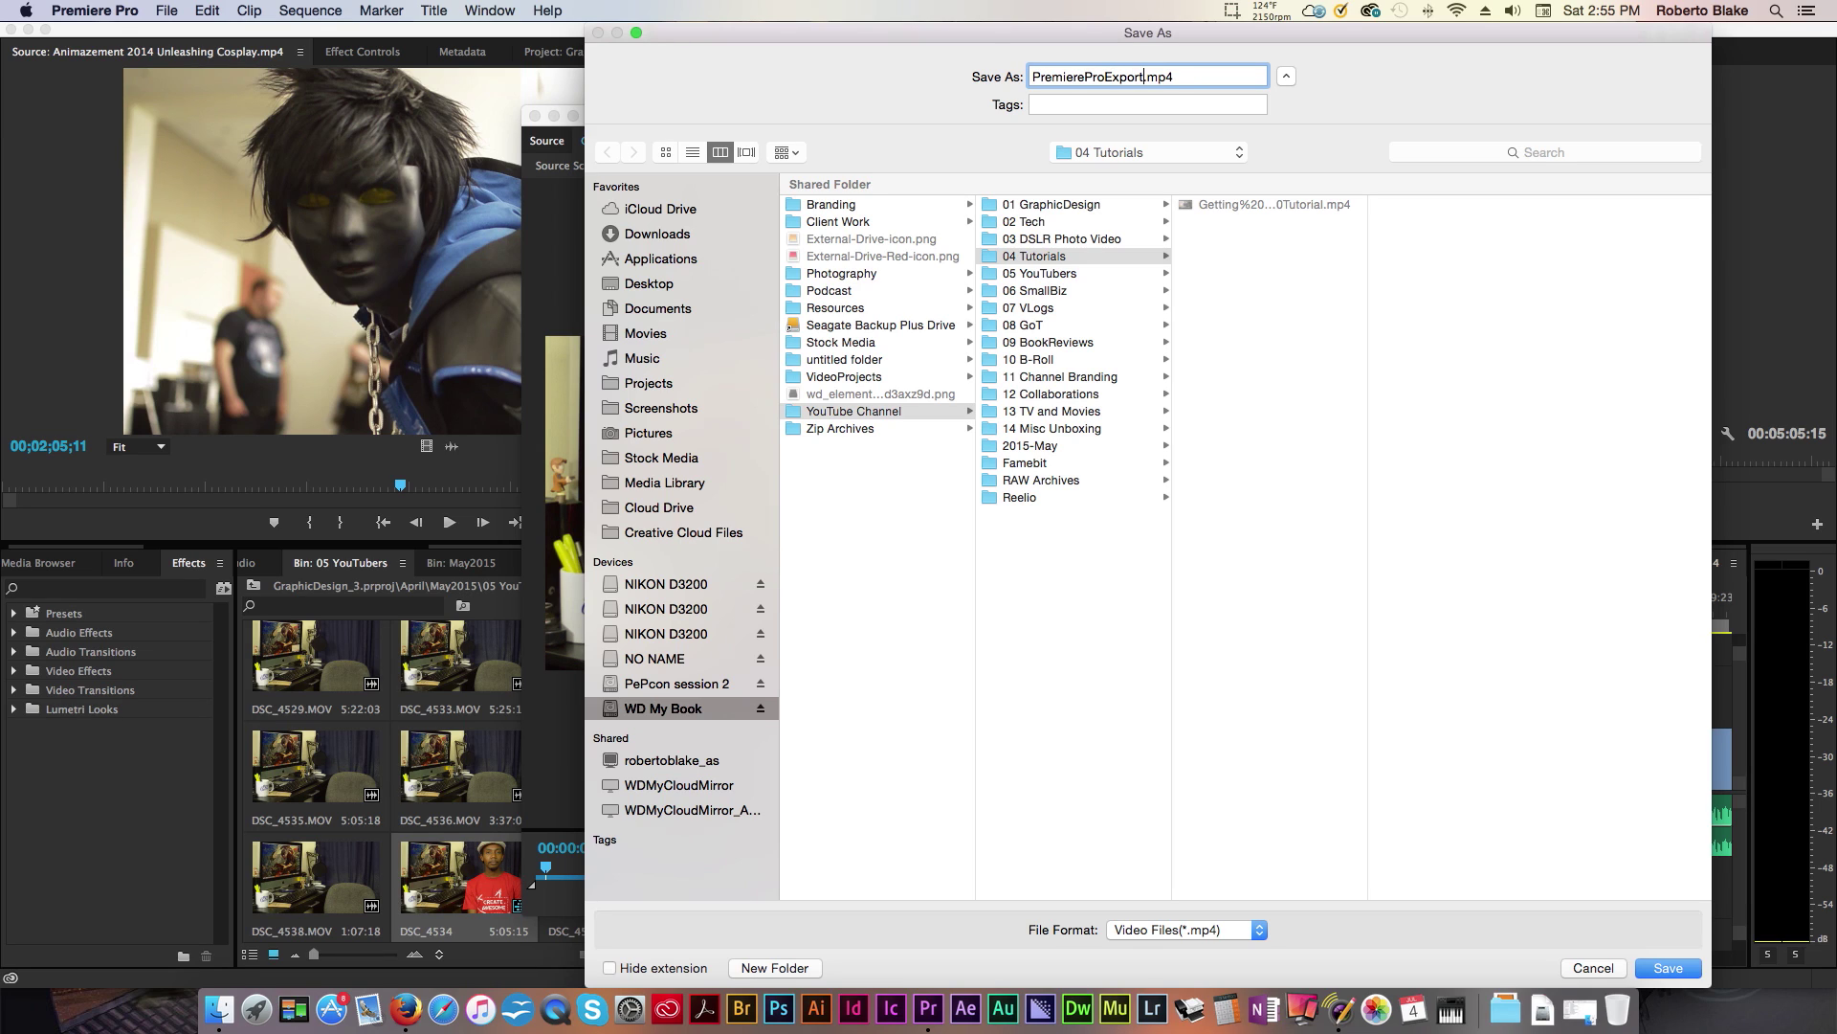
{"action": "left_click", "coordinate": [1667, 968]}
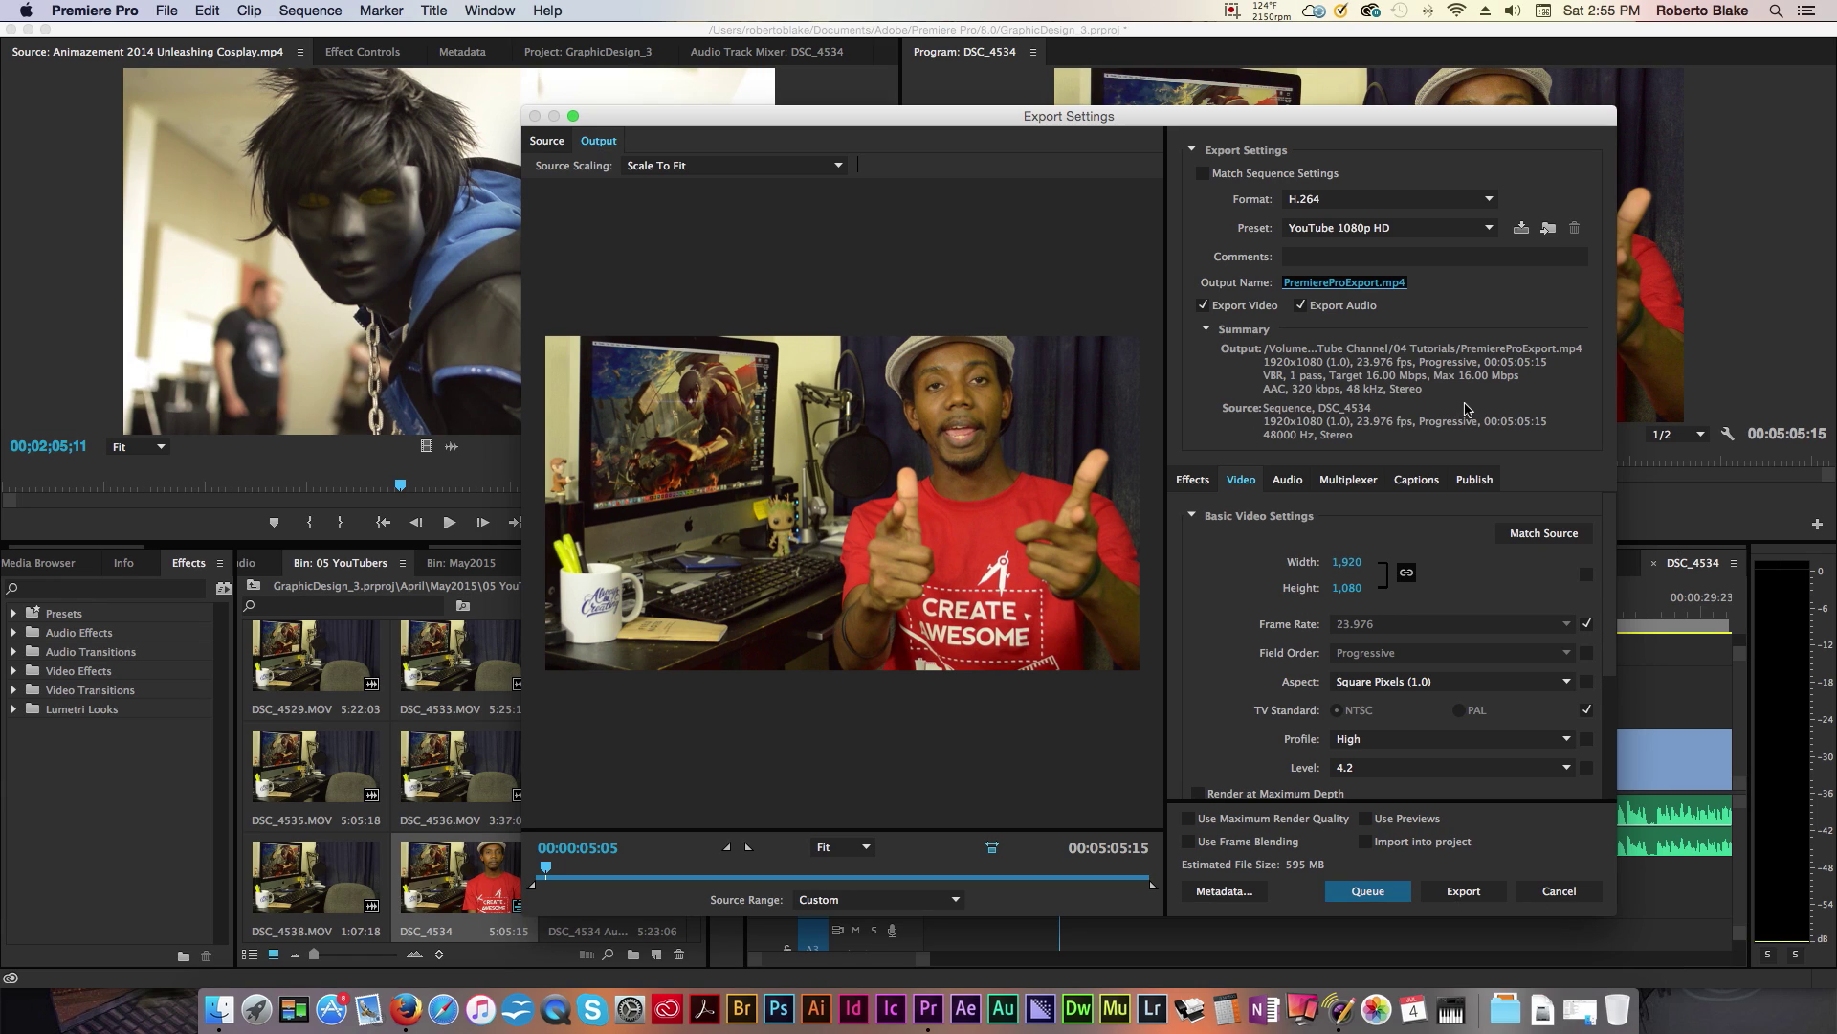
{"action": "left_click", "coordinate": [1208, 329]}
{"action": "left_click", "coordinate": [1207, 330]}
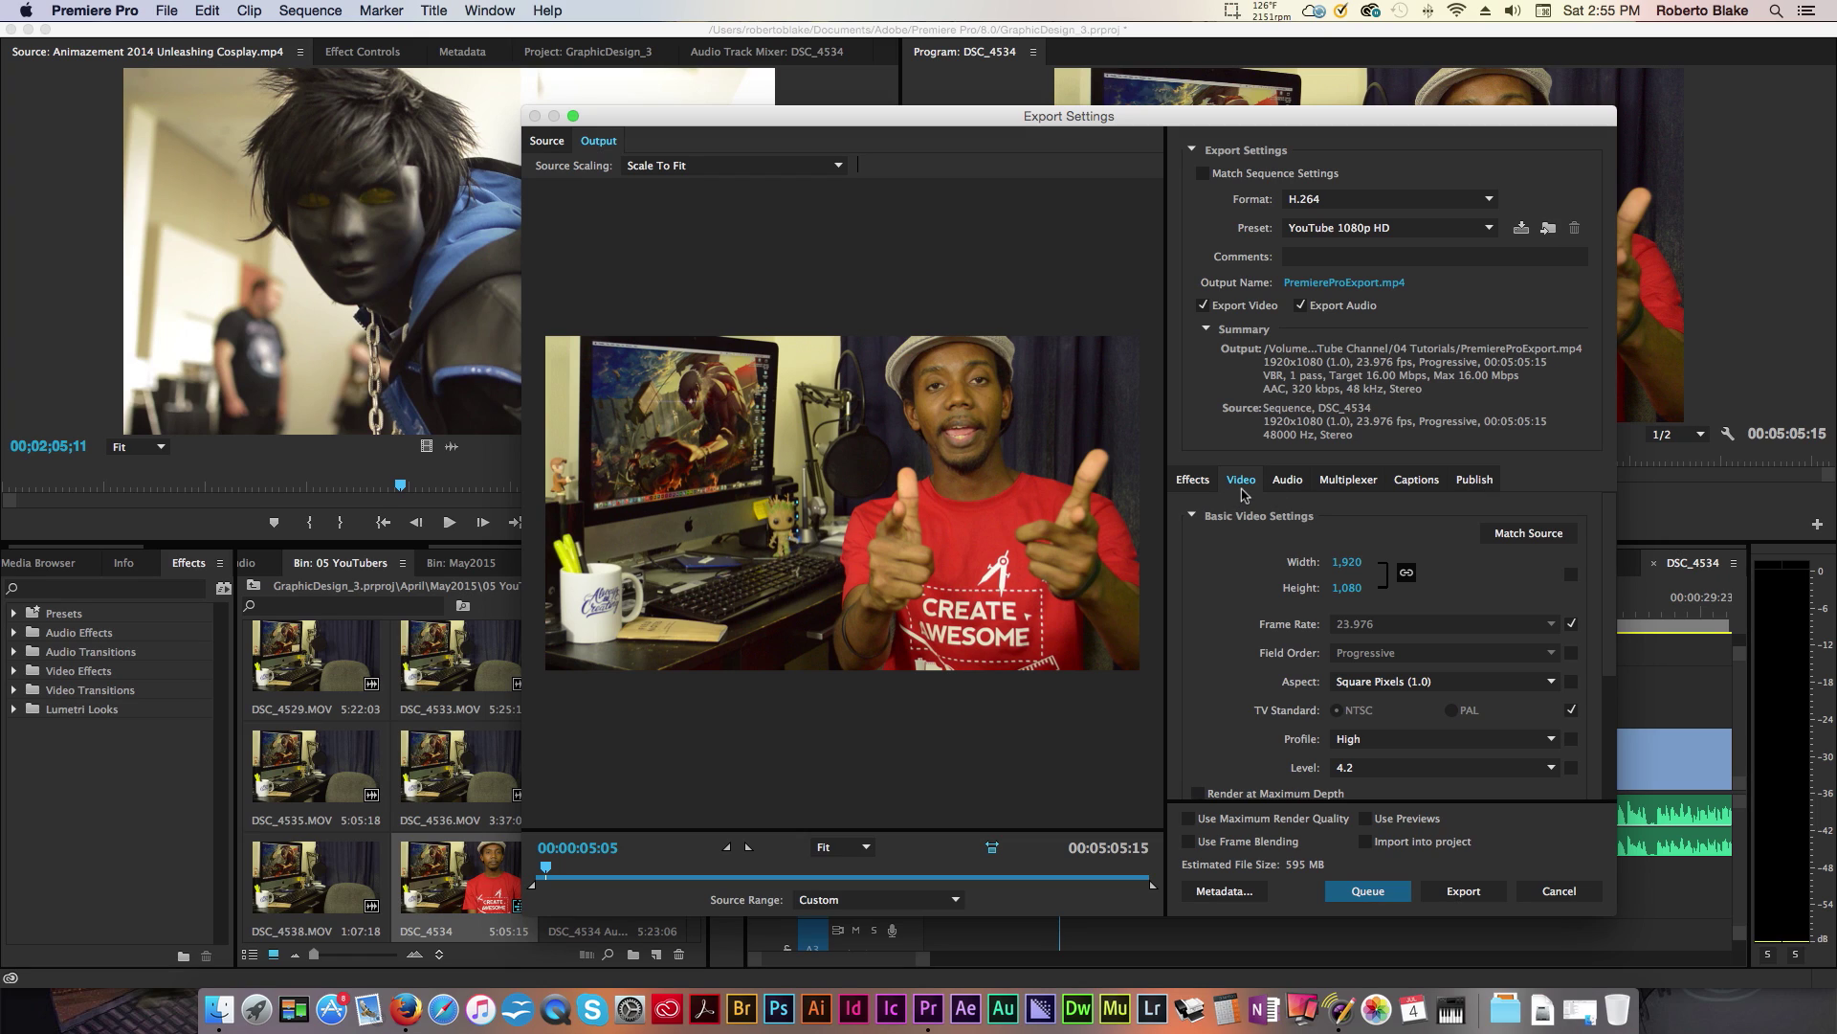
{"action": "left_click", "coordinate": [1287, 486]}
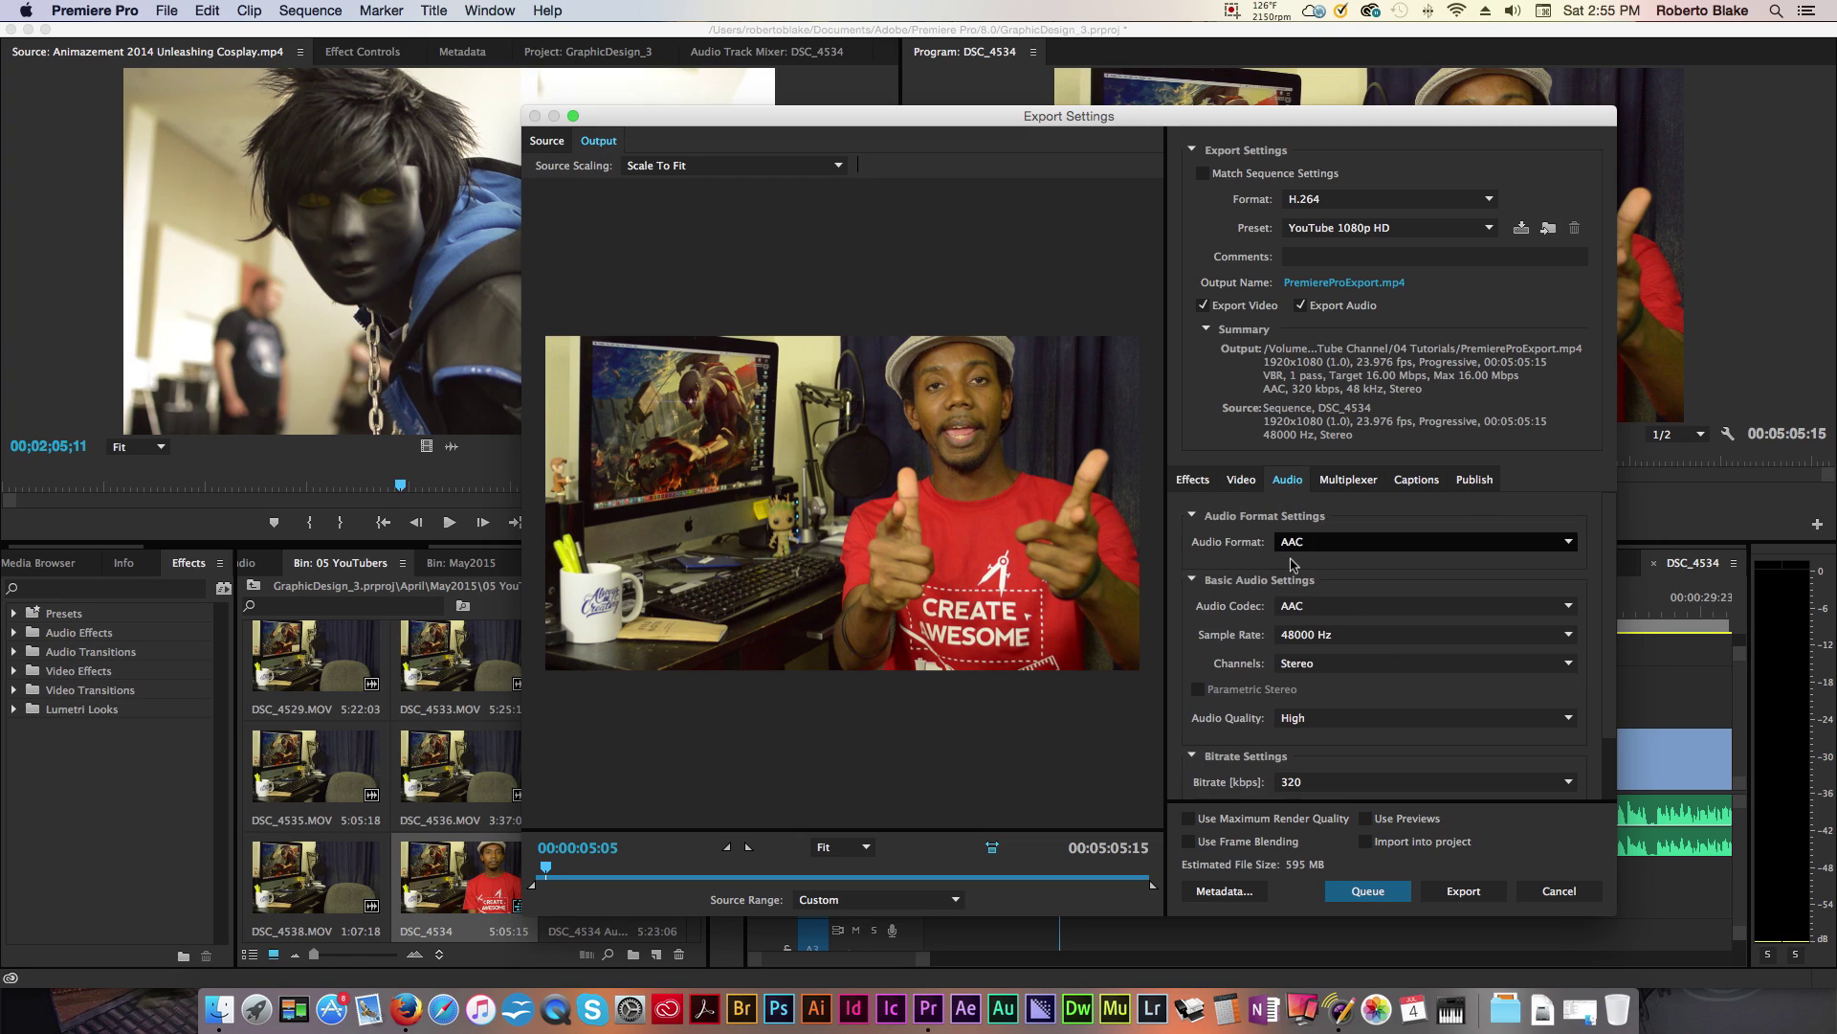
{"action": "left_click", "coordinate": [1247, 483]}
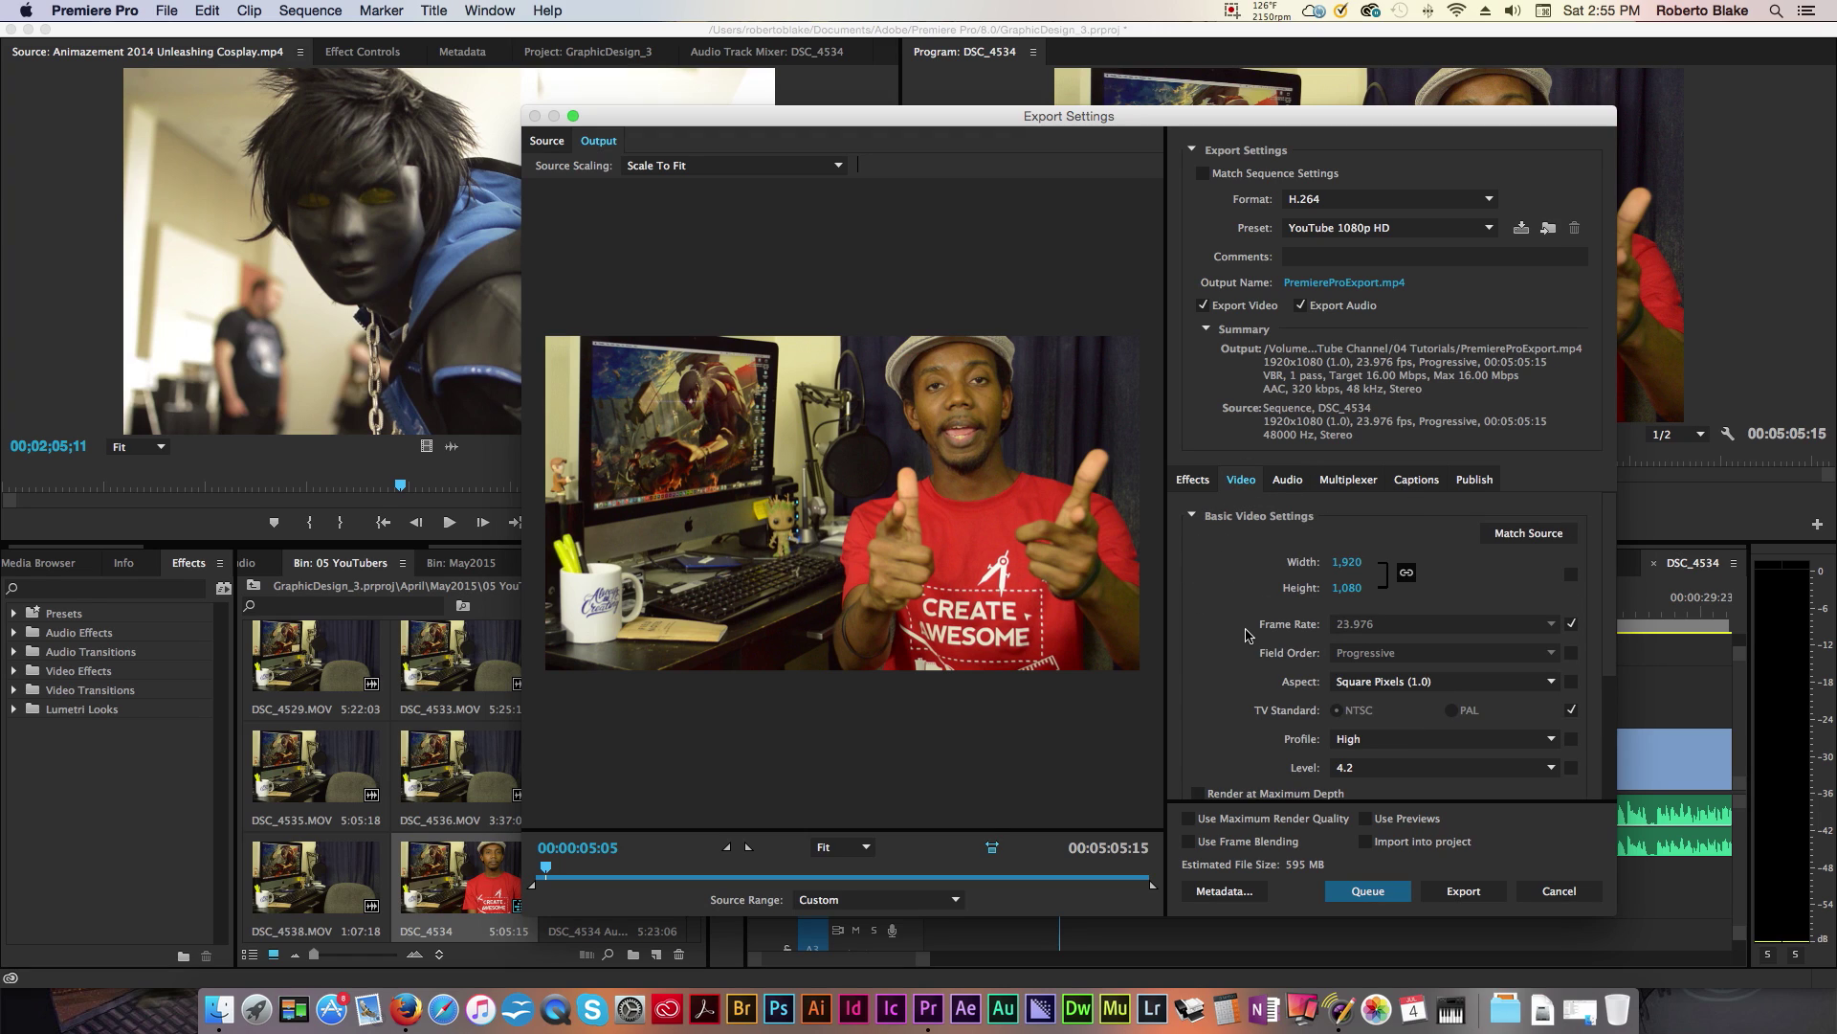
{"action": "scroll", "coordinate": [1258, 590], "scroll_direction": "down", "scroll_amount": 3}
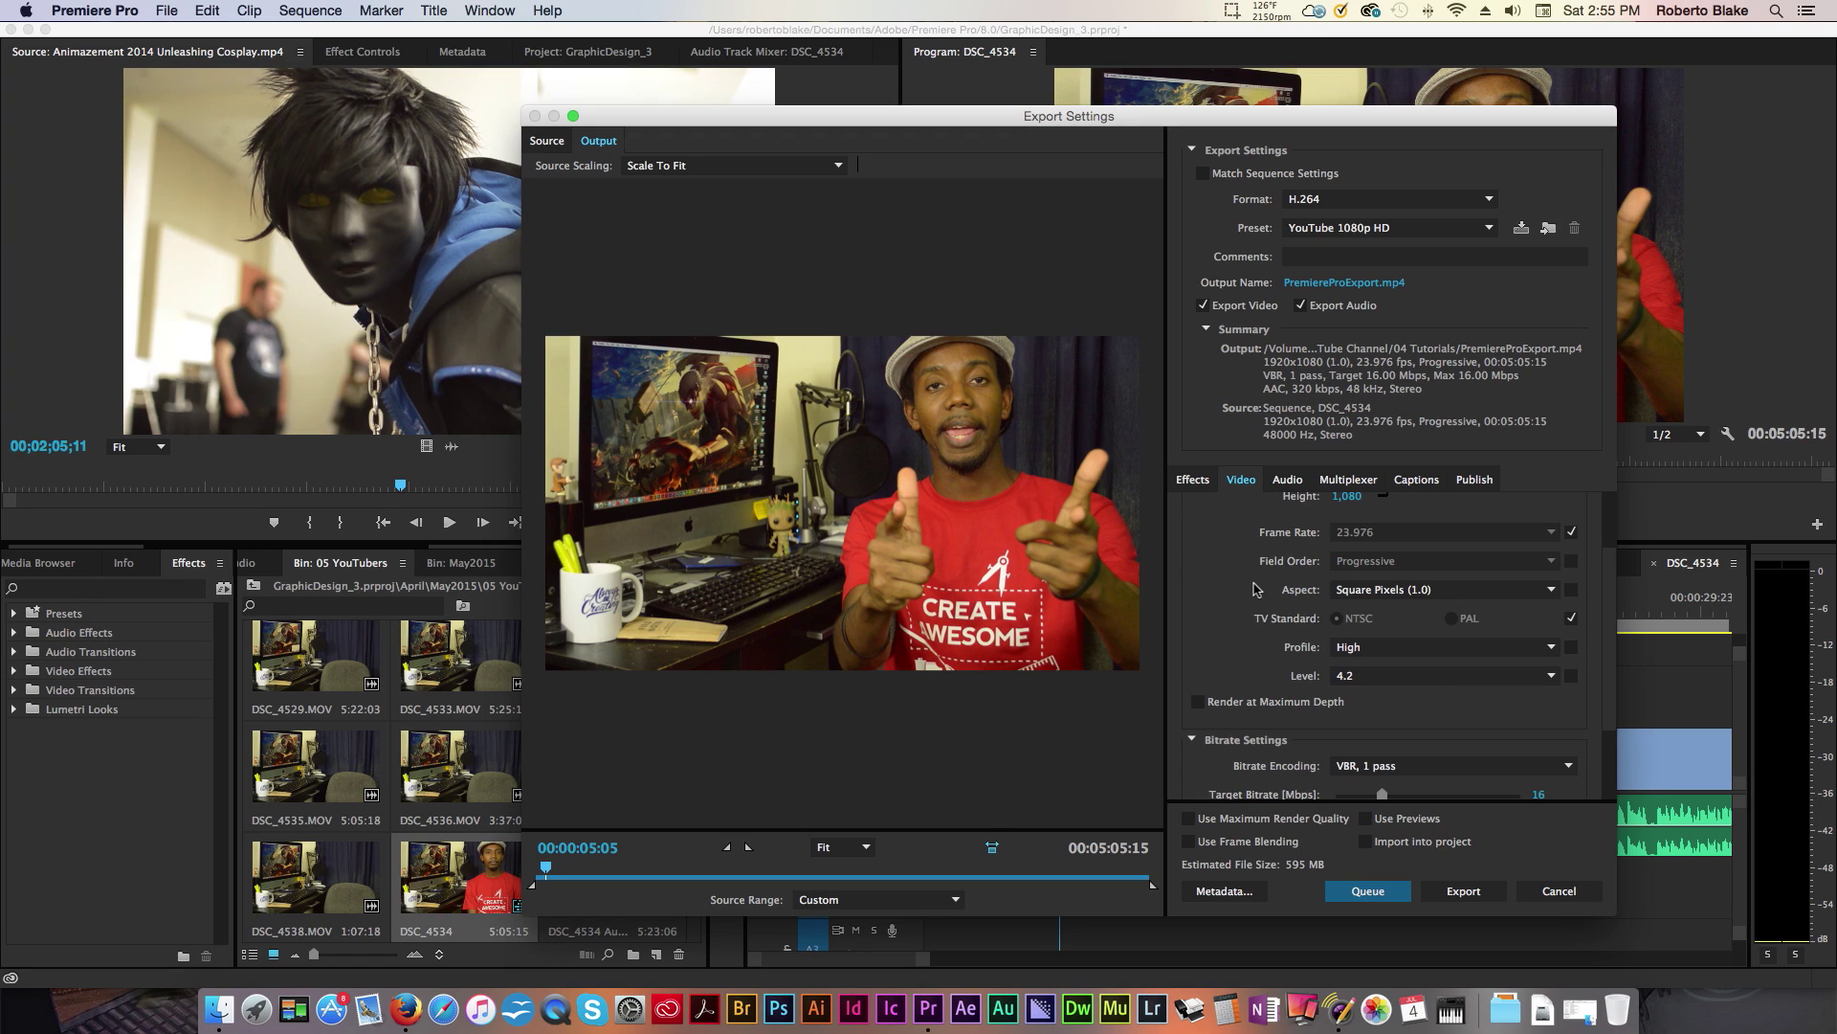
{"action": "scroll", "coordinate": [1258, 589], "scroll_direction": "down", "scroll_amount": 2}
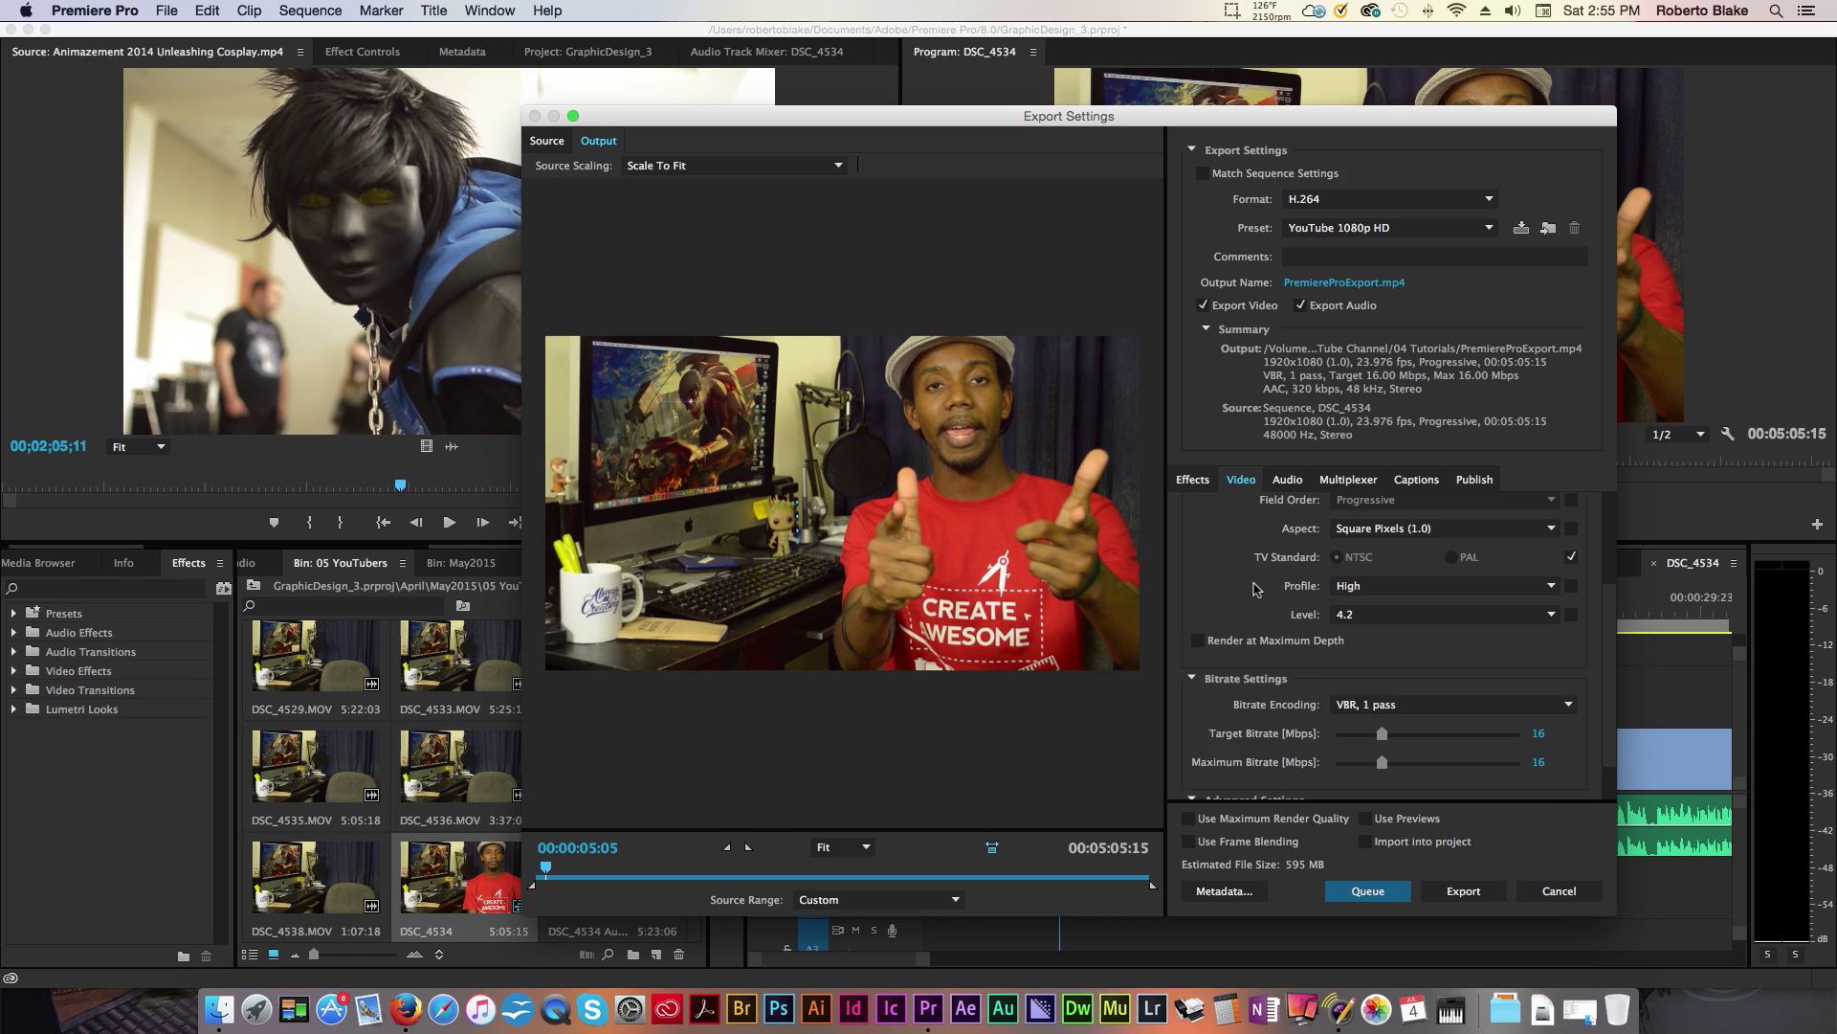
{"action": "scroll", "coordinate": [1254, 588], "scroll_direction": "down", "scroll_amount": 2}
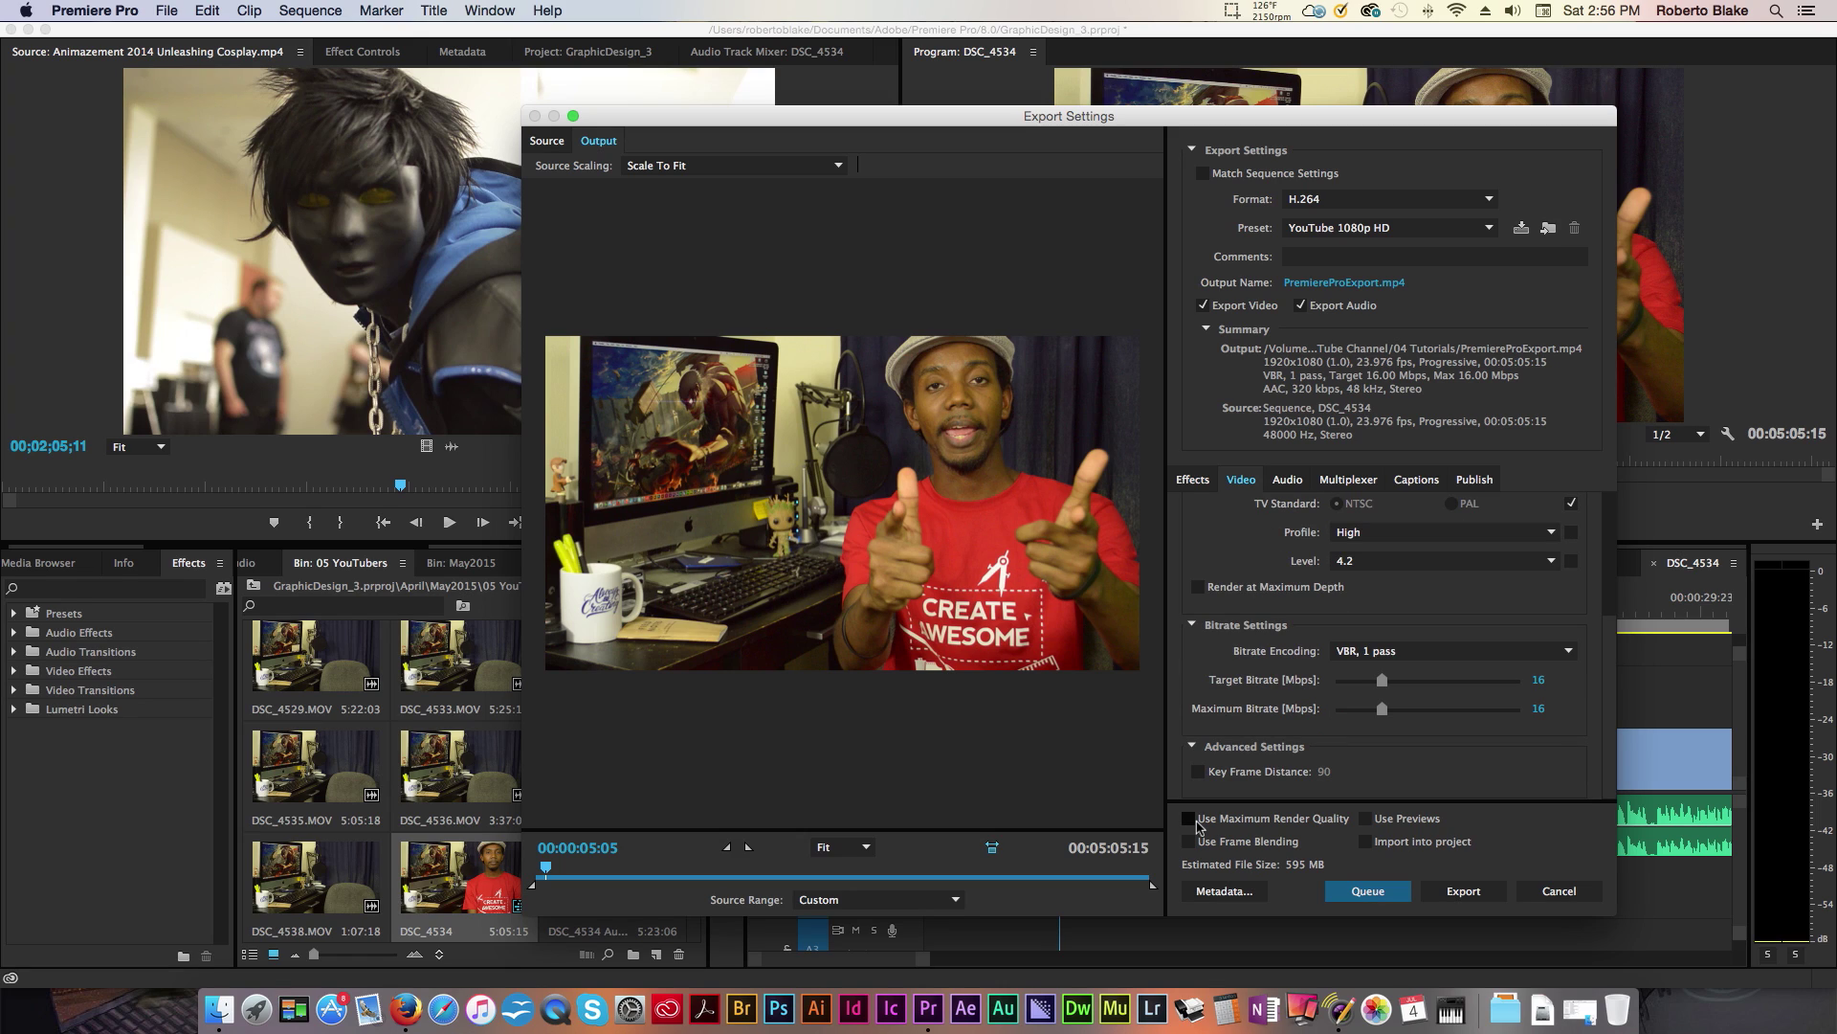
Step: Turn on Use Maximum Render Quality and set the target bitrate to 16 Mbps
{"action": "left_click", "coordinate": [1192, 820]}
{"action": "left_click", "coordinate": [1540, 680]}
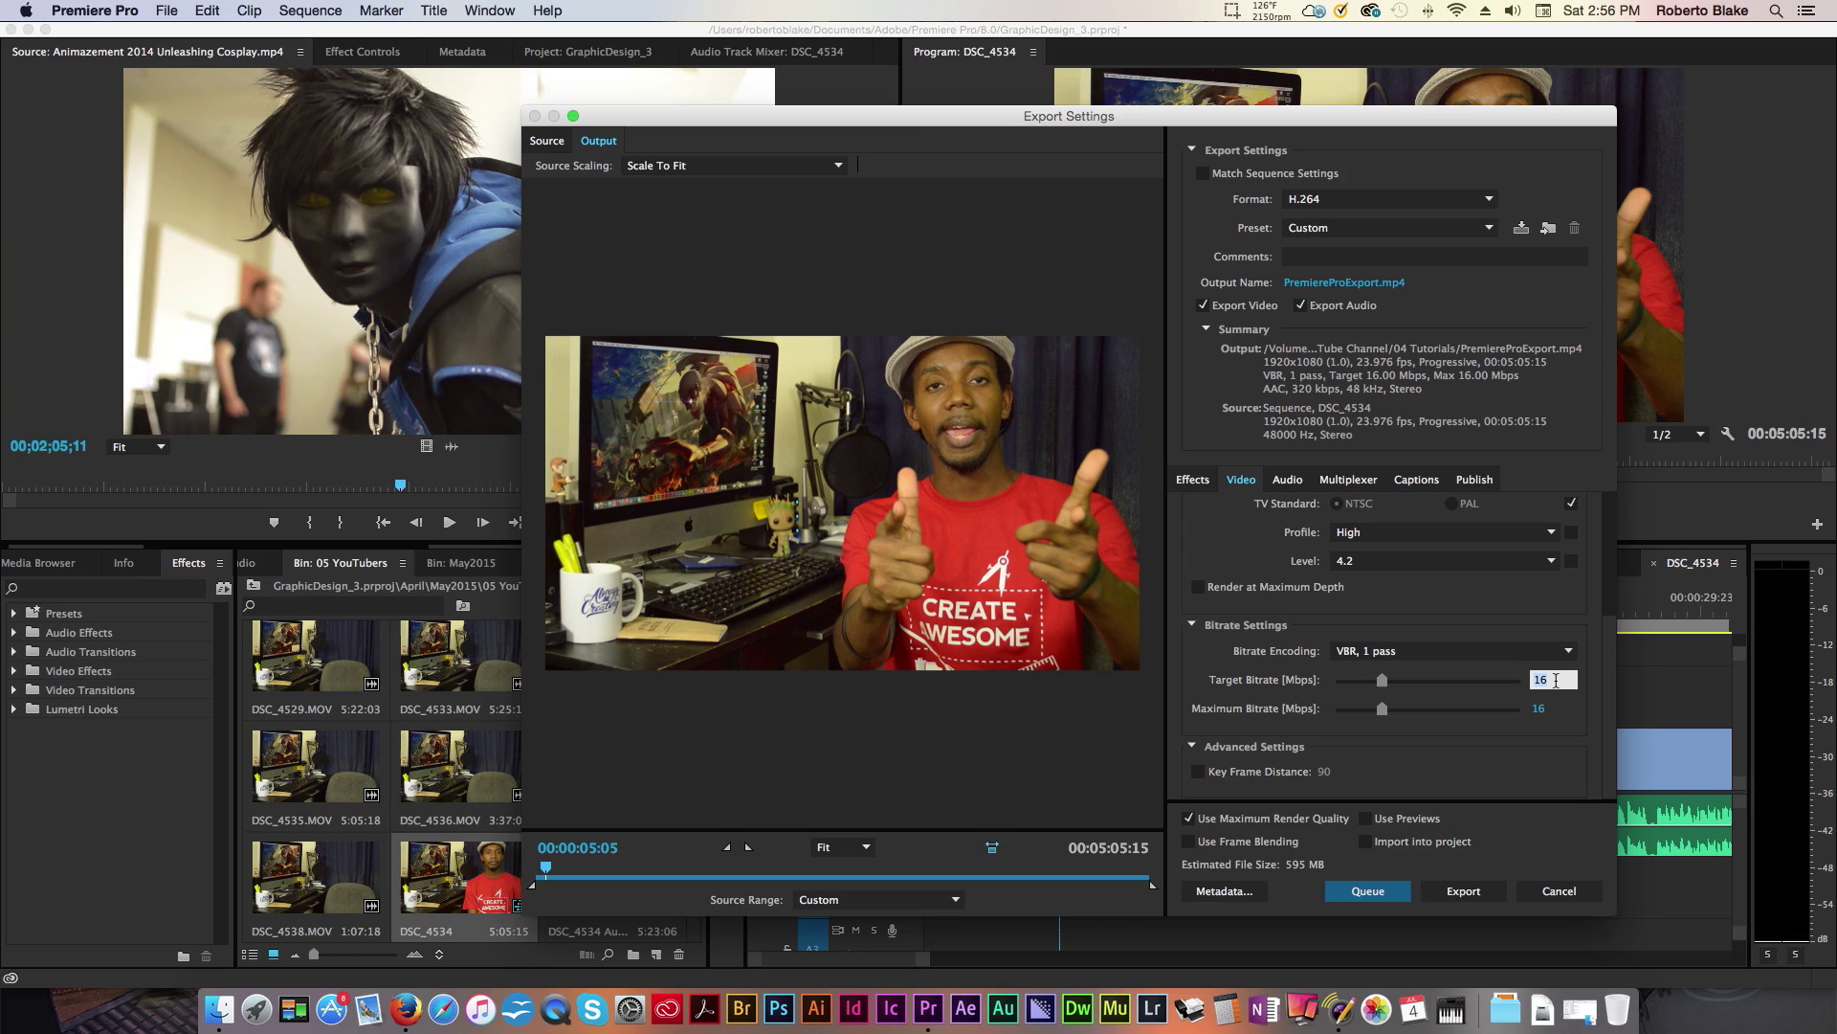
{"action": "type", "text": "8"}
{"action": "key", "text": "Return"}
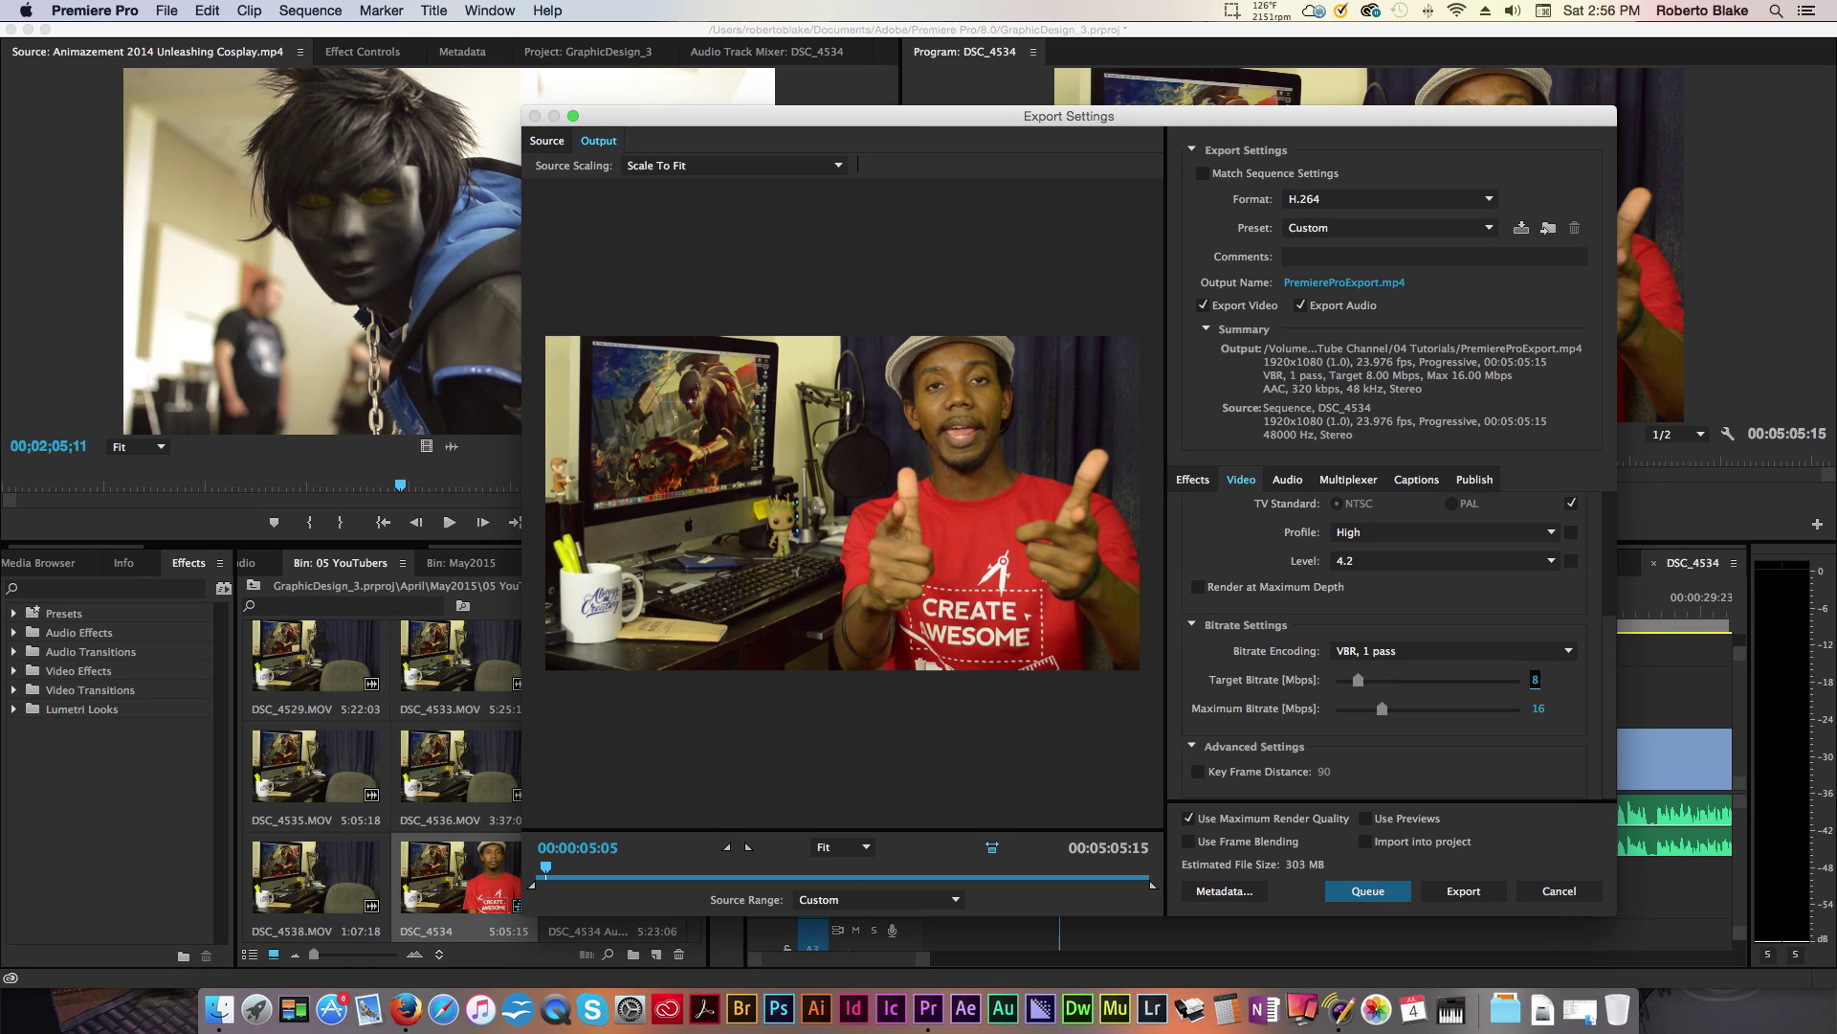
{"action": "left_click", "coordinate": [1536, 681]}
{"action": "type", "text": "16"}
{"action": "key", "text": "Return"}
Step: Set the maximum bitrate to 50 Mbps
{"action": "left_click", "coordinate": [1540, 709]}
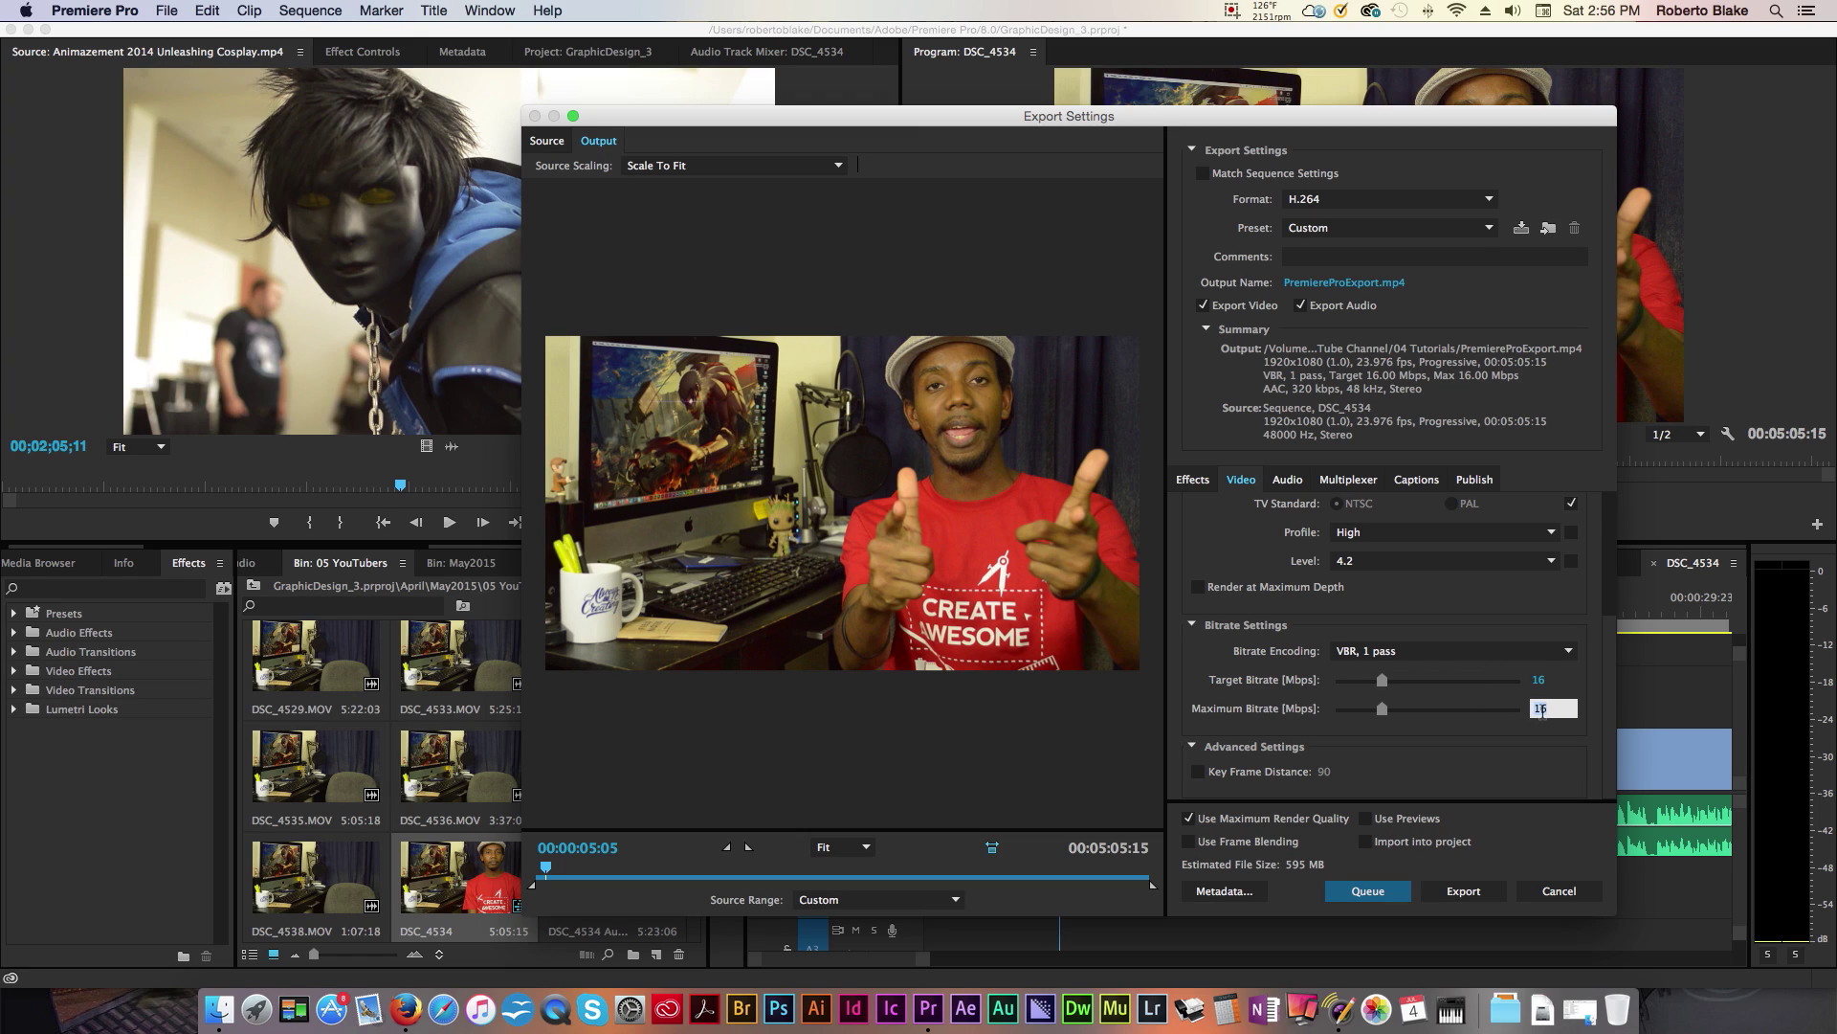
{"action": "key", "text": "Return"}
{"action": "left_click_drag", "start_coordinate": [1482, 708], "coordinate": [1382, 708]}
{"action": "left_click", "coordinate": [1540, 708]}
{"action": "type", "text": "50"}
{"action": "key", "text": "Return"}
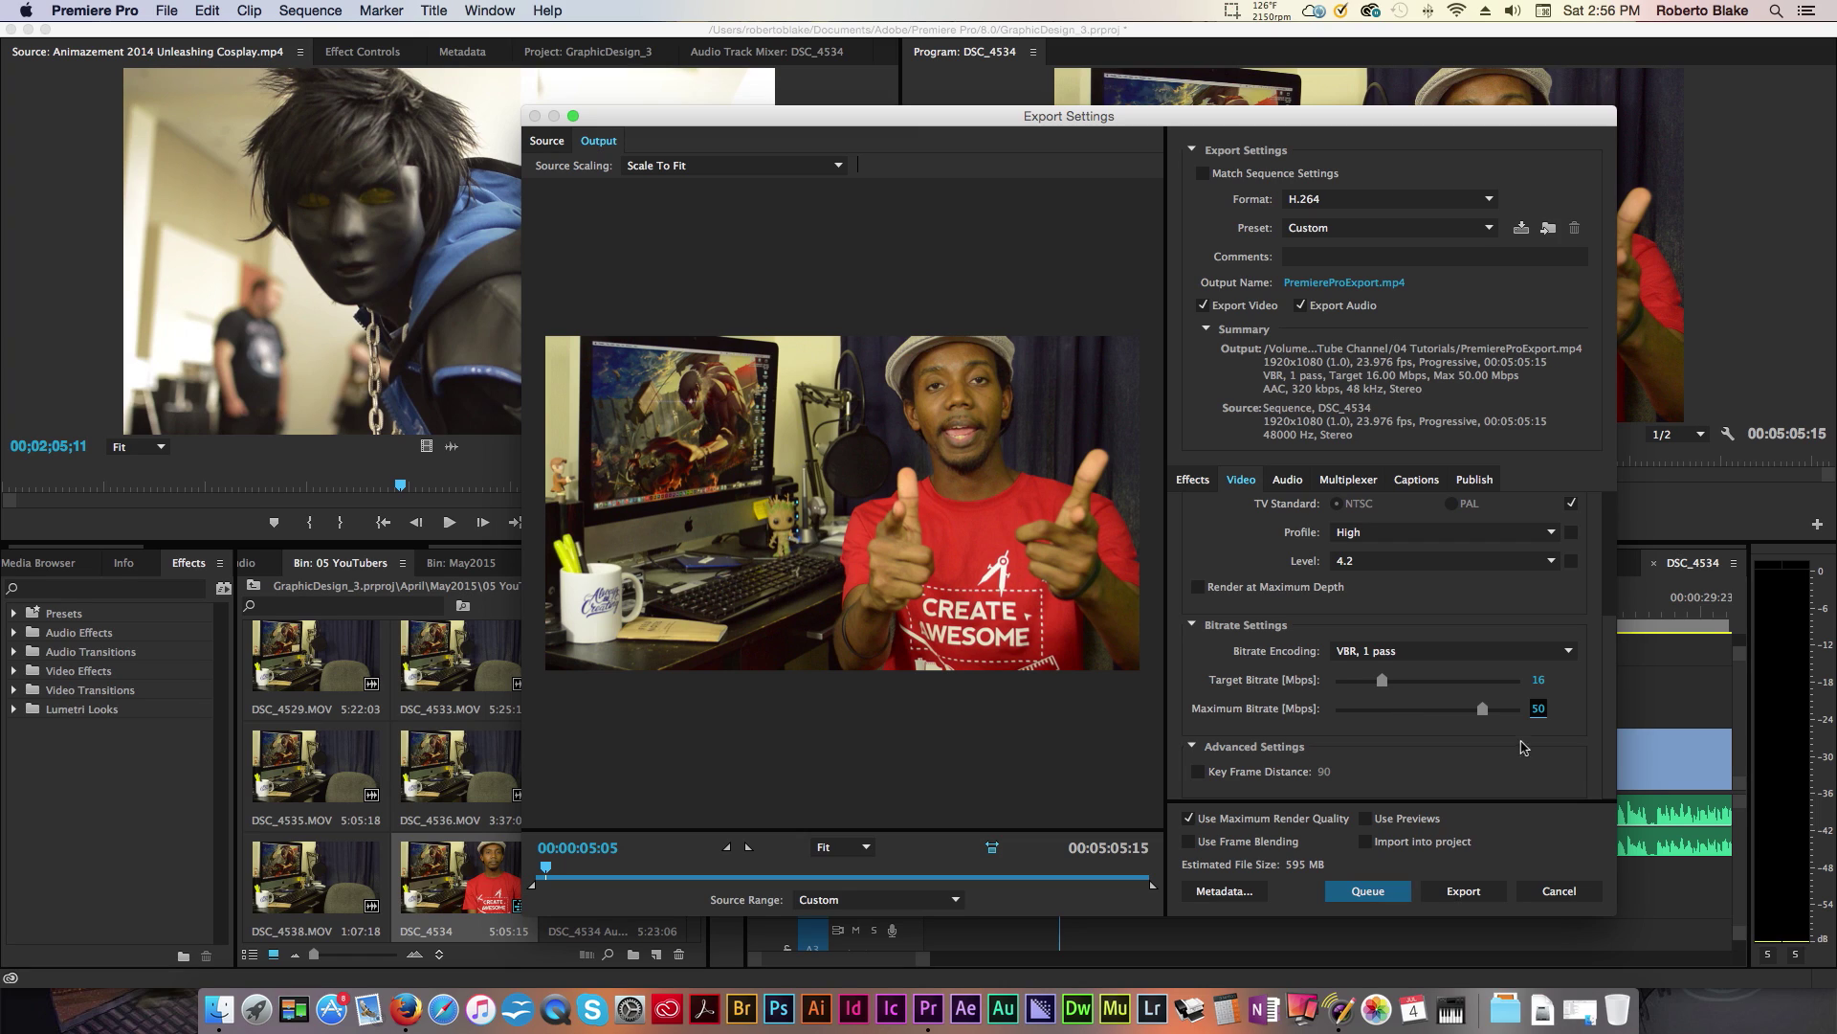
Step: Set Bitrate Encoding to VBR, 2 pass
{"action": "left_click", "coordinate": [1479, 658]}
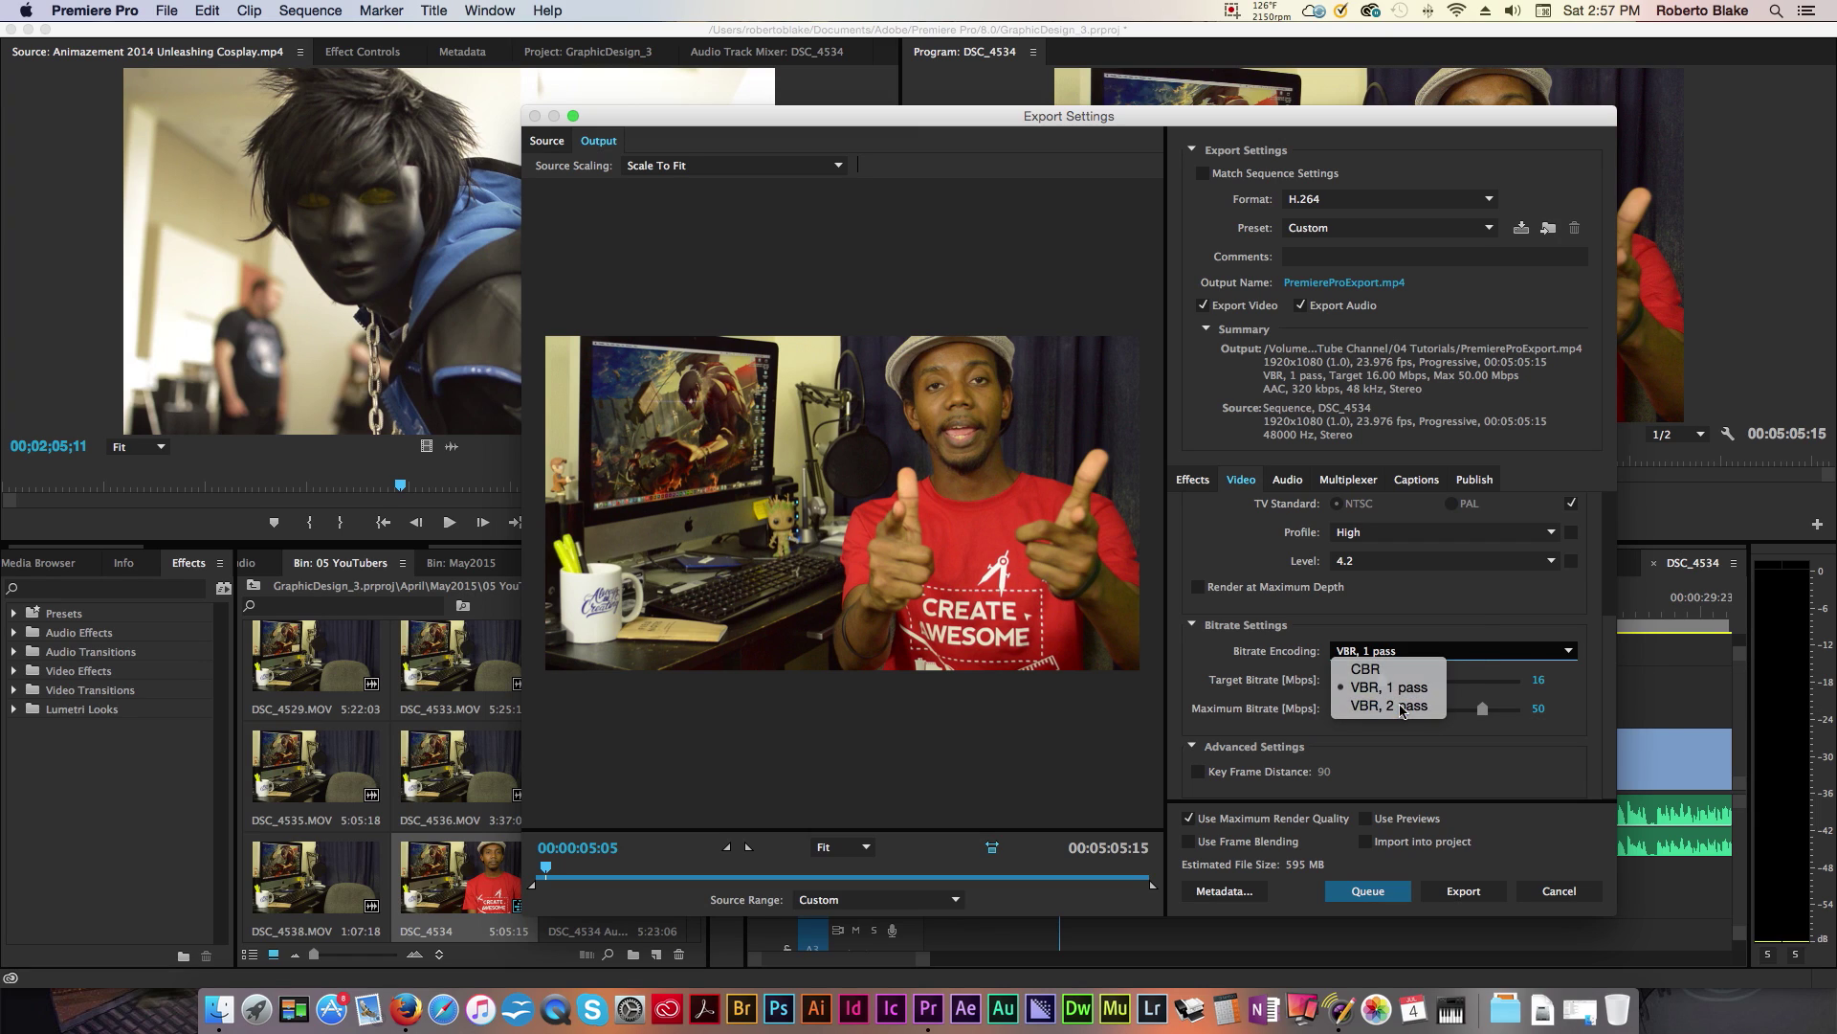
{"action": "left_click", "coordinate": [1400, 706]}
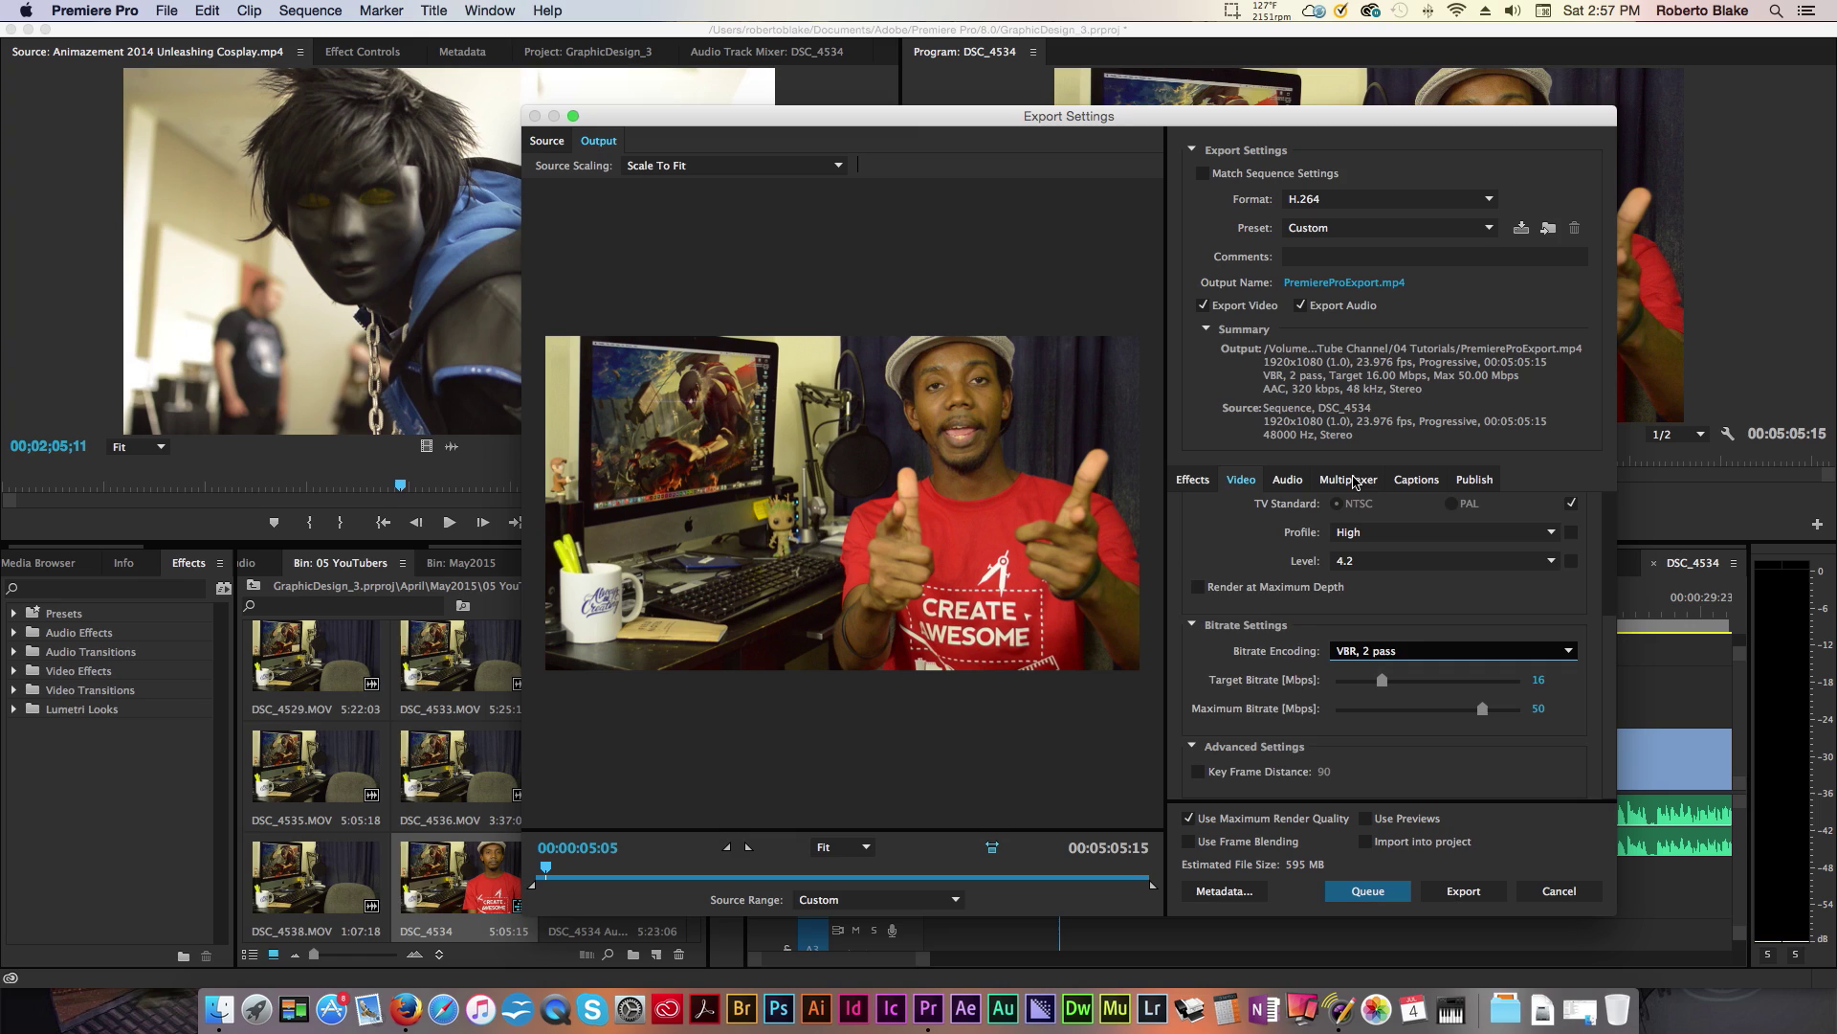
{"action": "left_click", "coordinate": [1351, 479]}
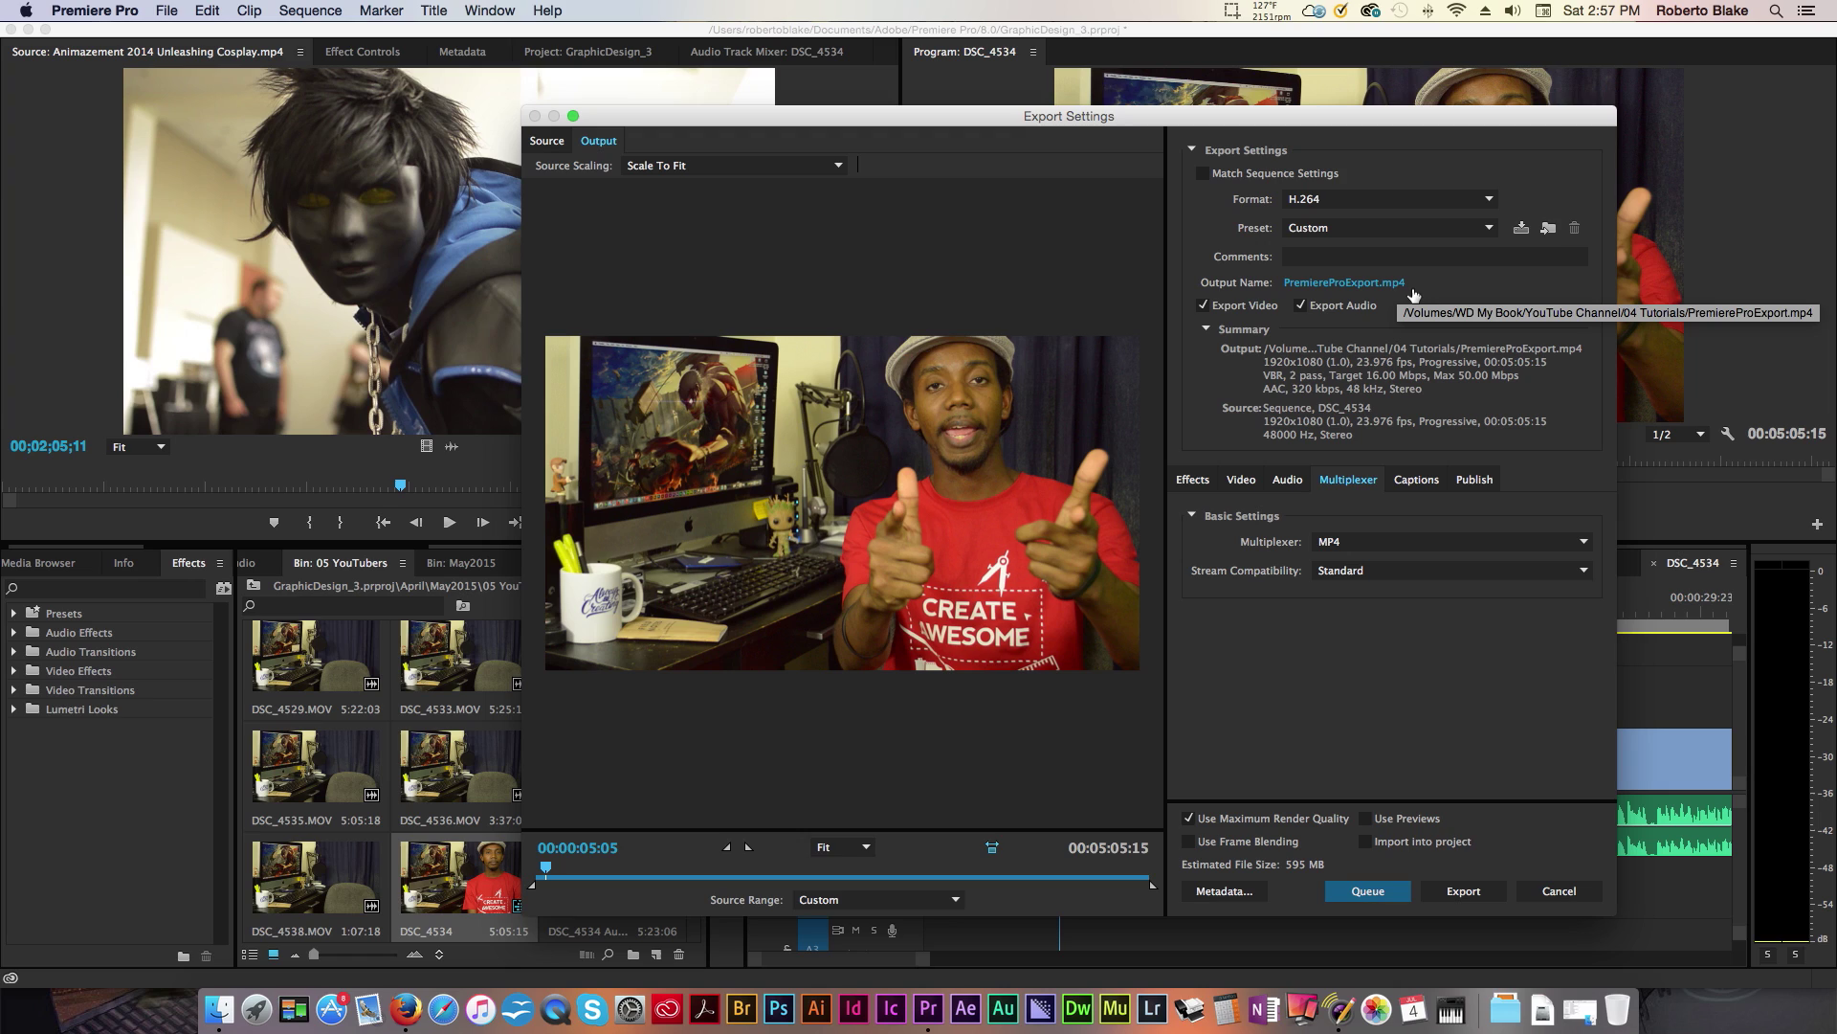
{"action": "left_click", "coordinate": [1292, 481]}
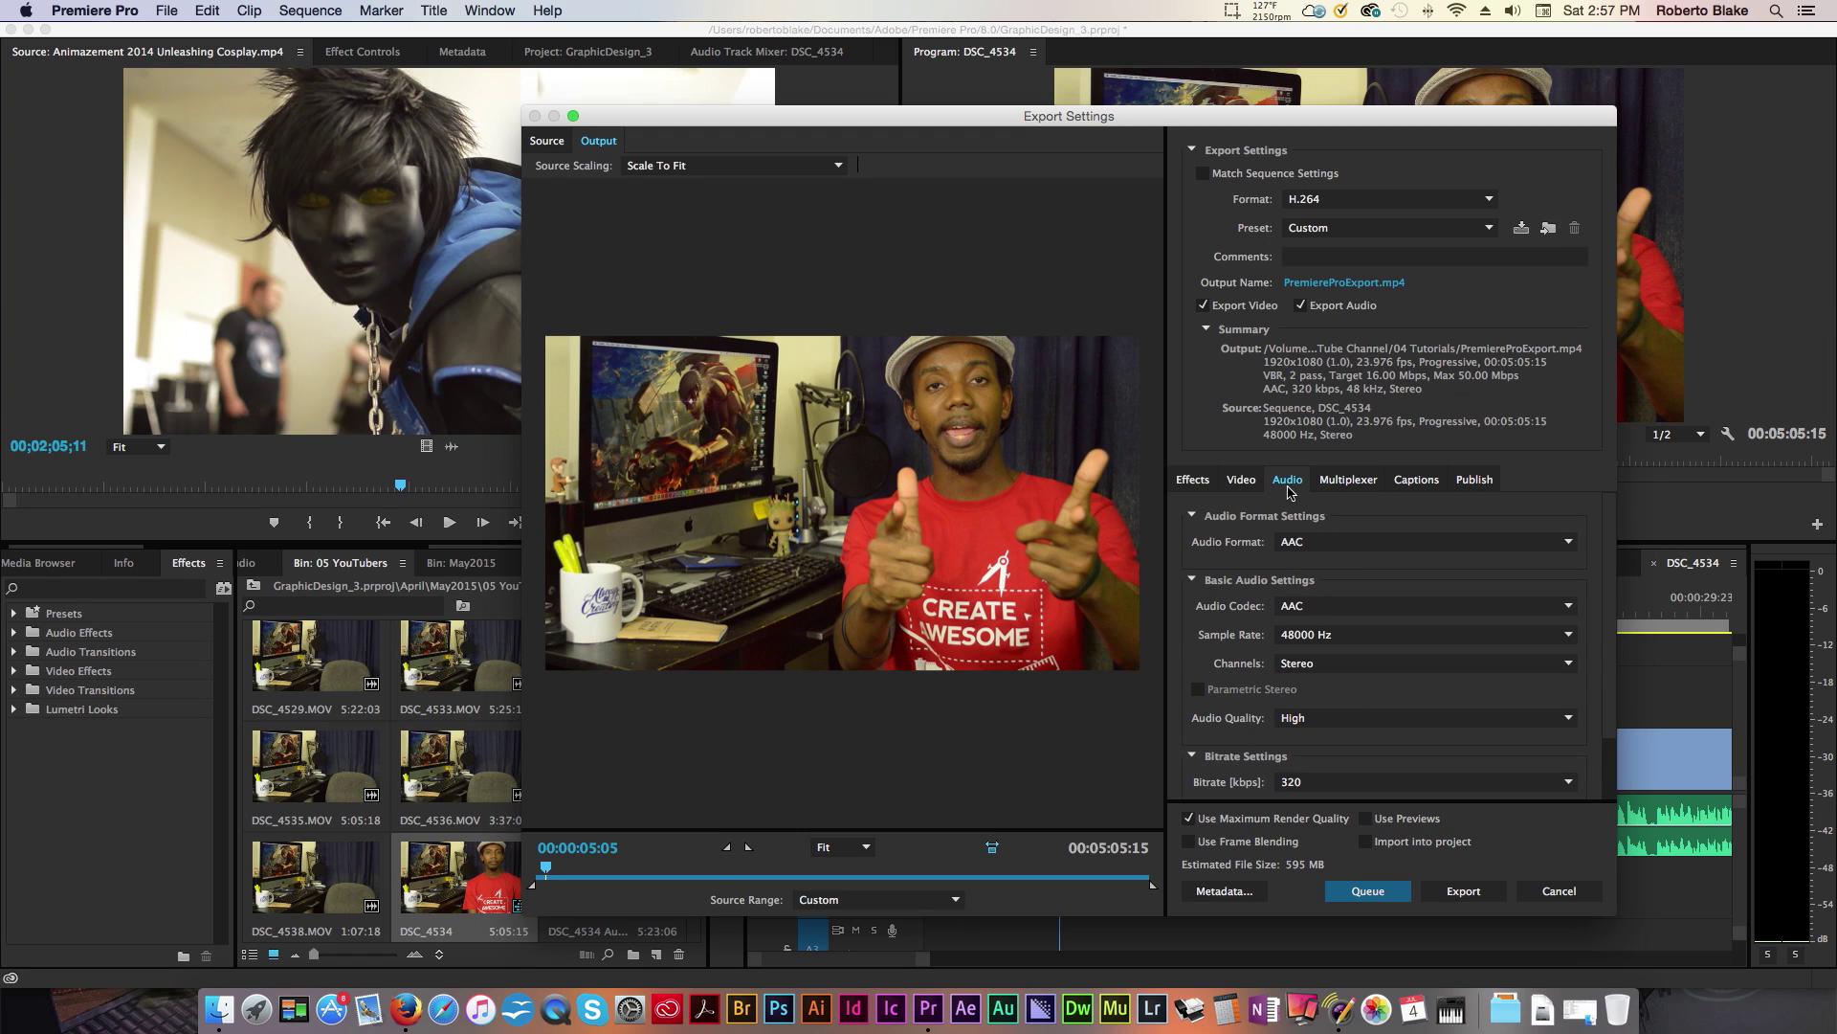
{"action": "left_click", "coordinate": [1249, 486]}
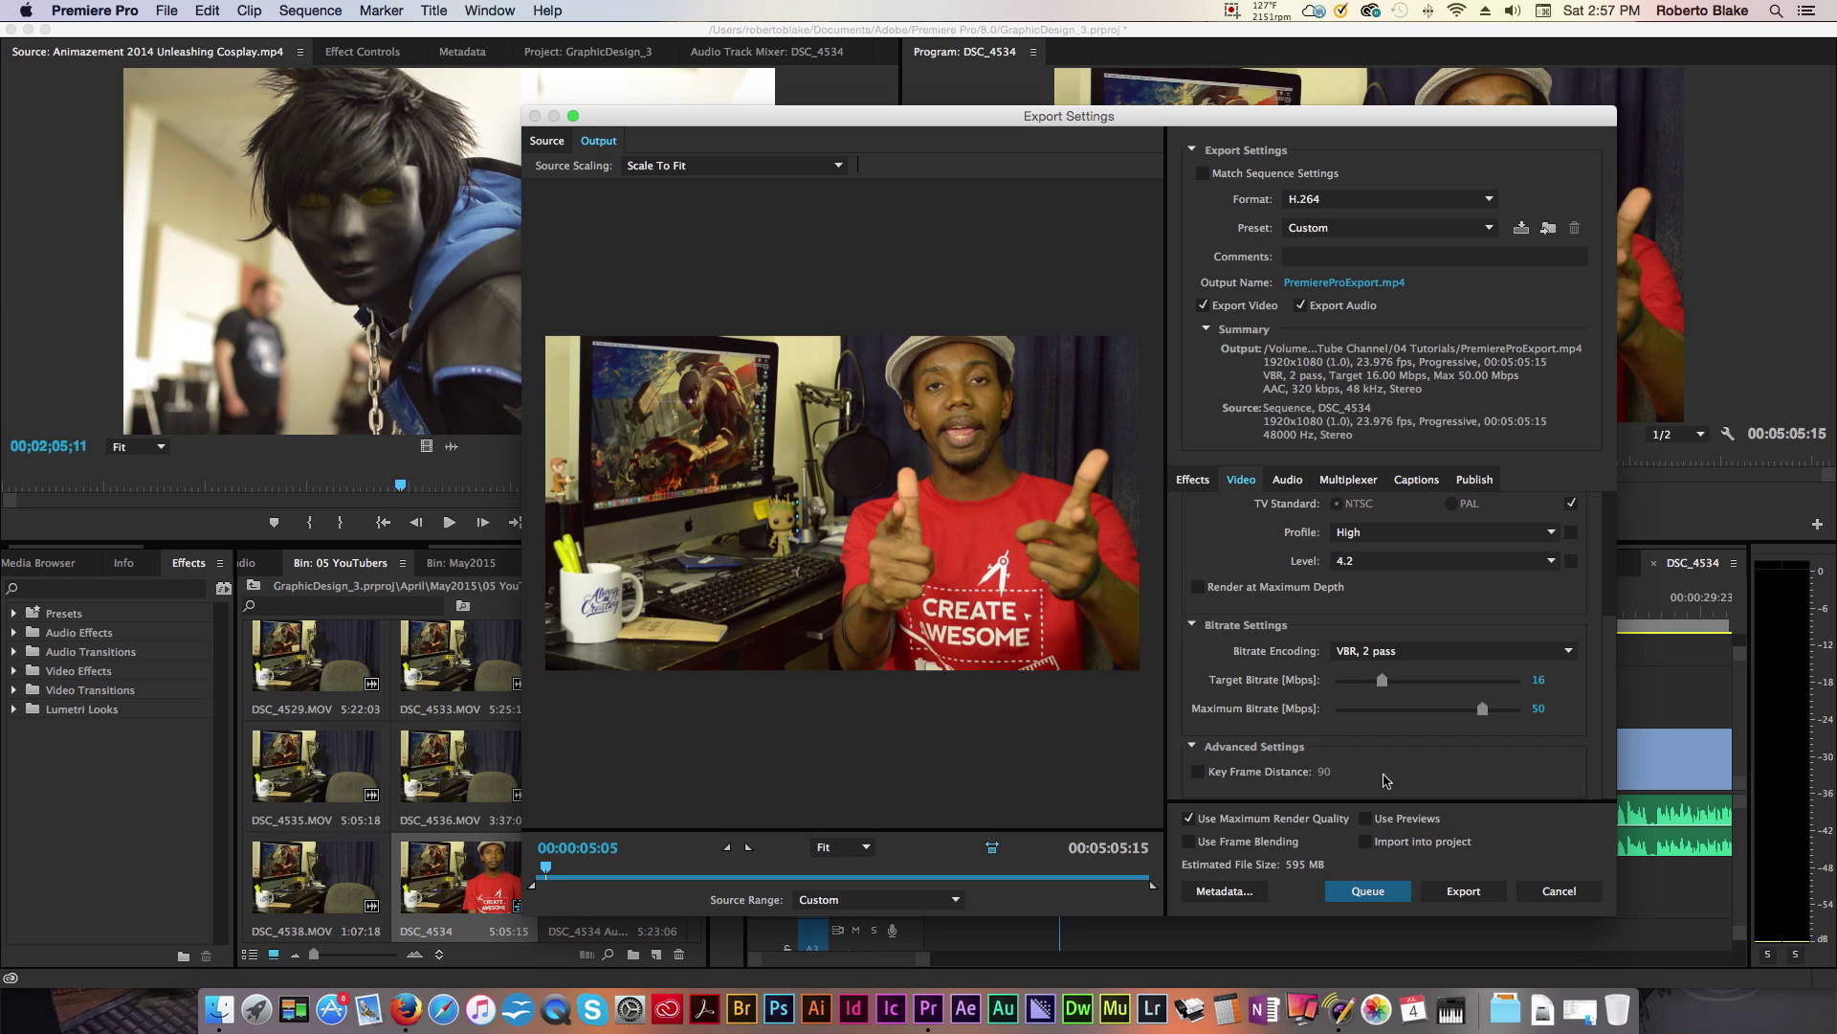
{"action": "left_click", "coordinate": [1244, 897]}
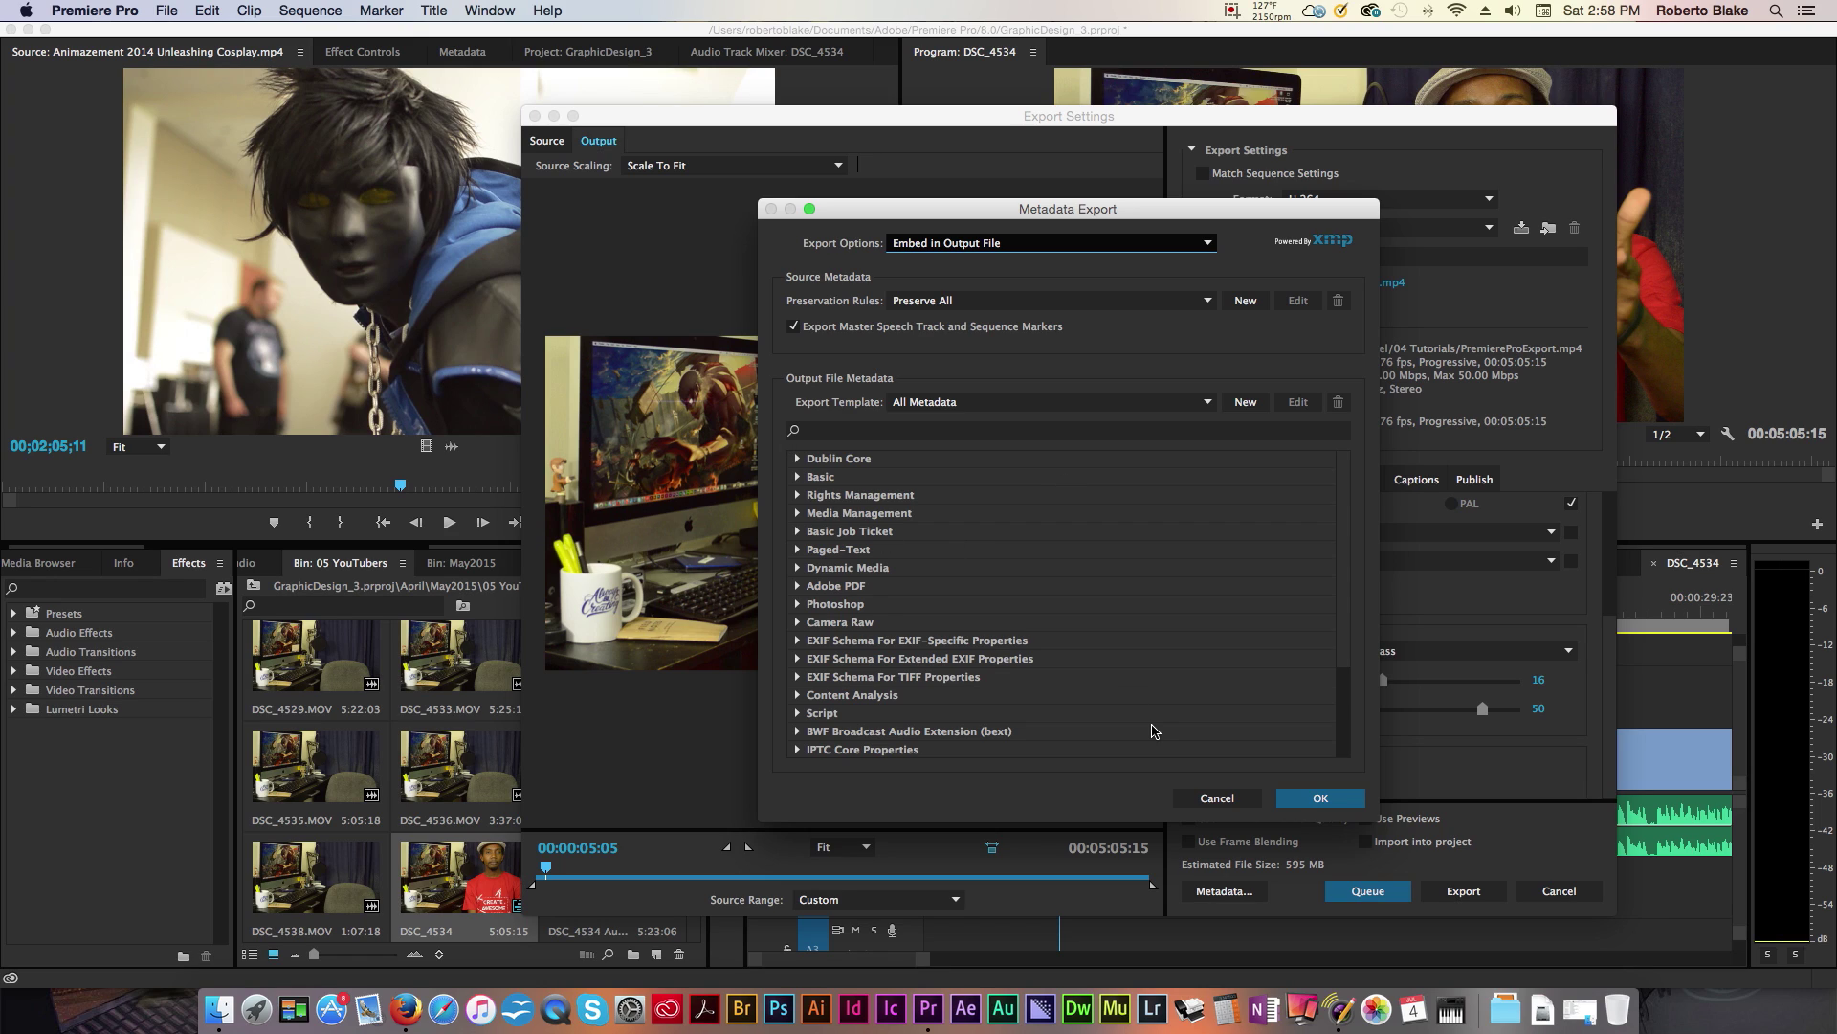
{"action": "left_click", "coordinate": [1220, 802]}
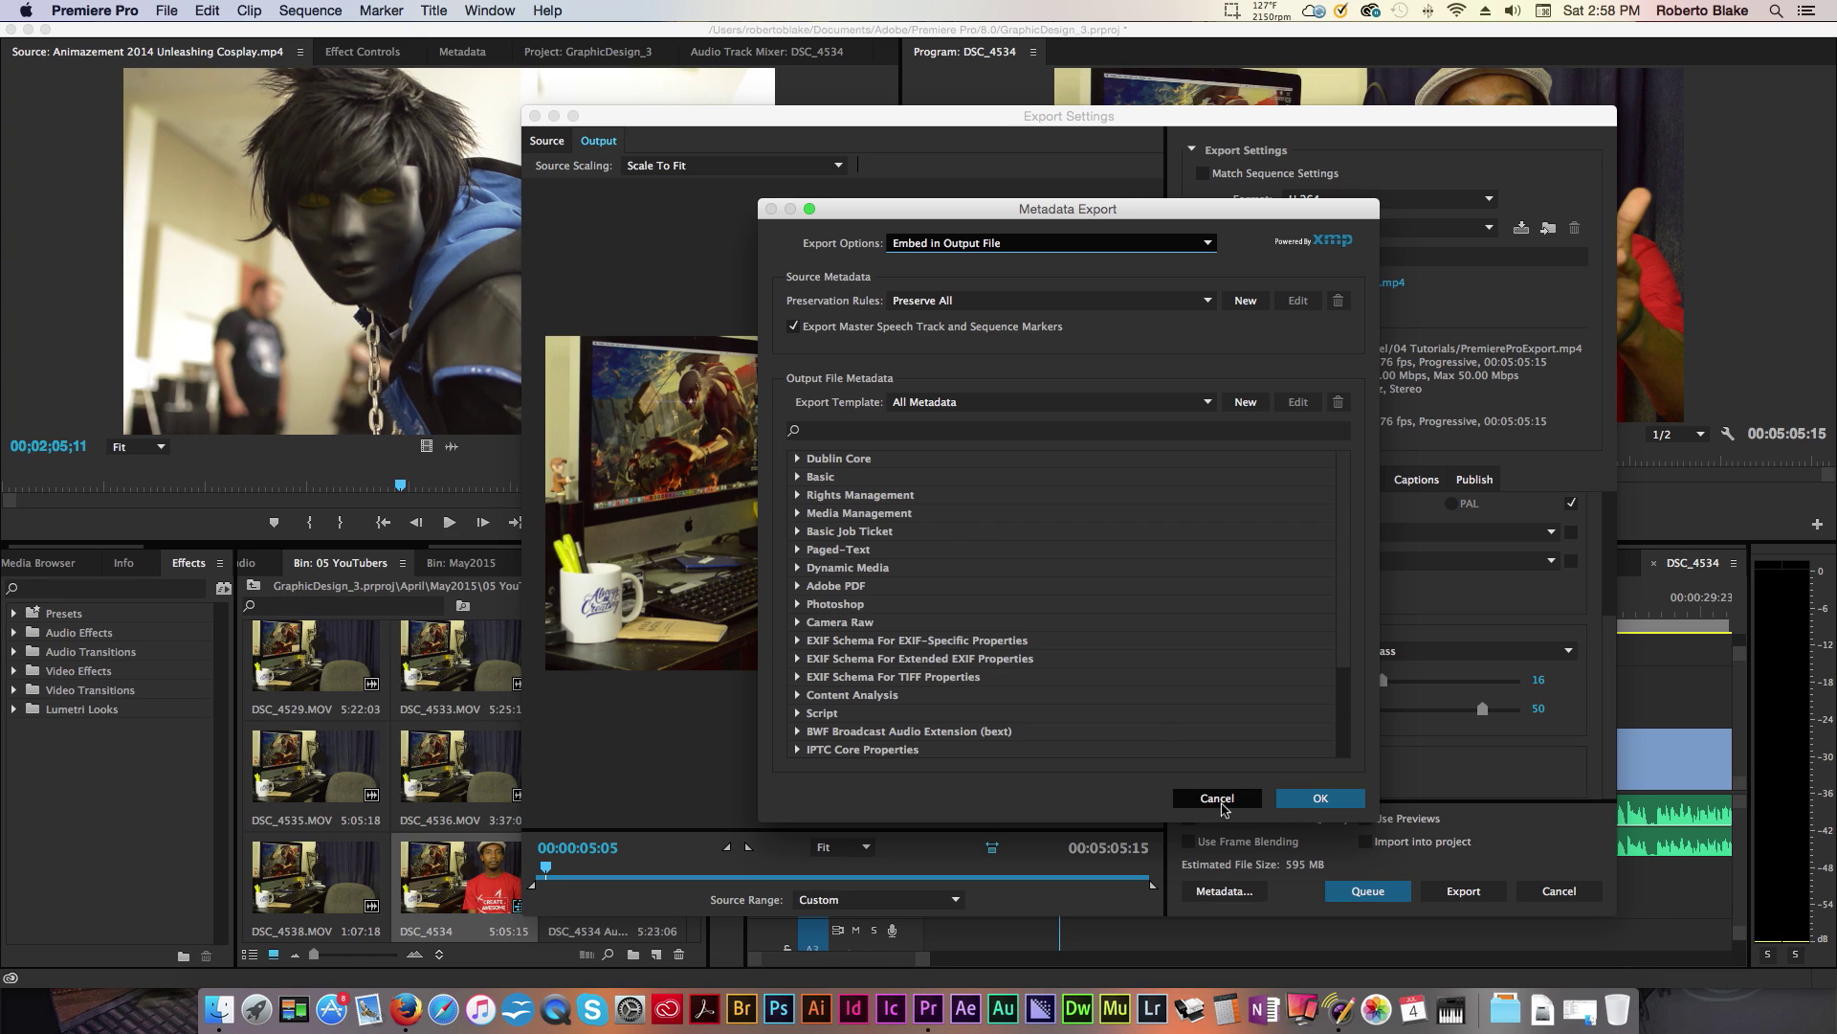
{"action": "left_click", "coordinate": [799, 460]}
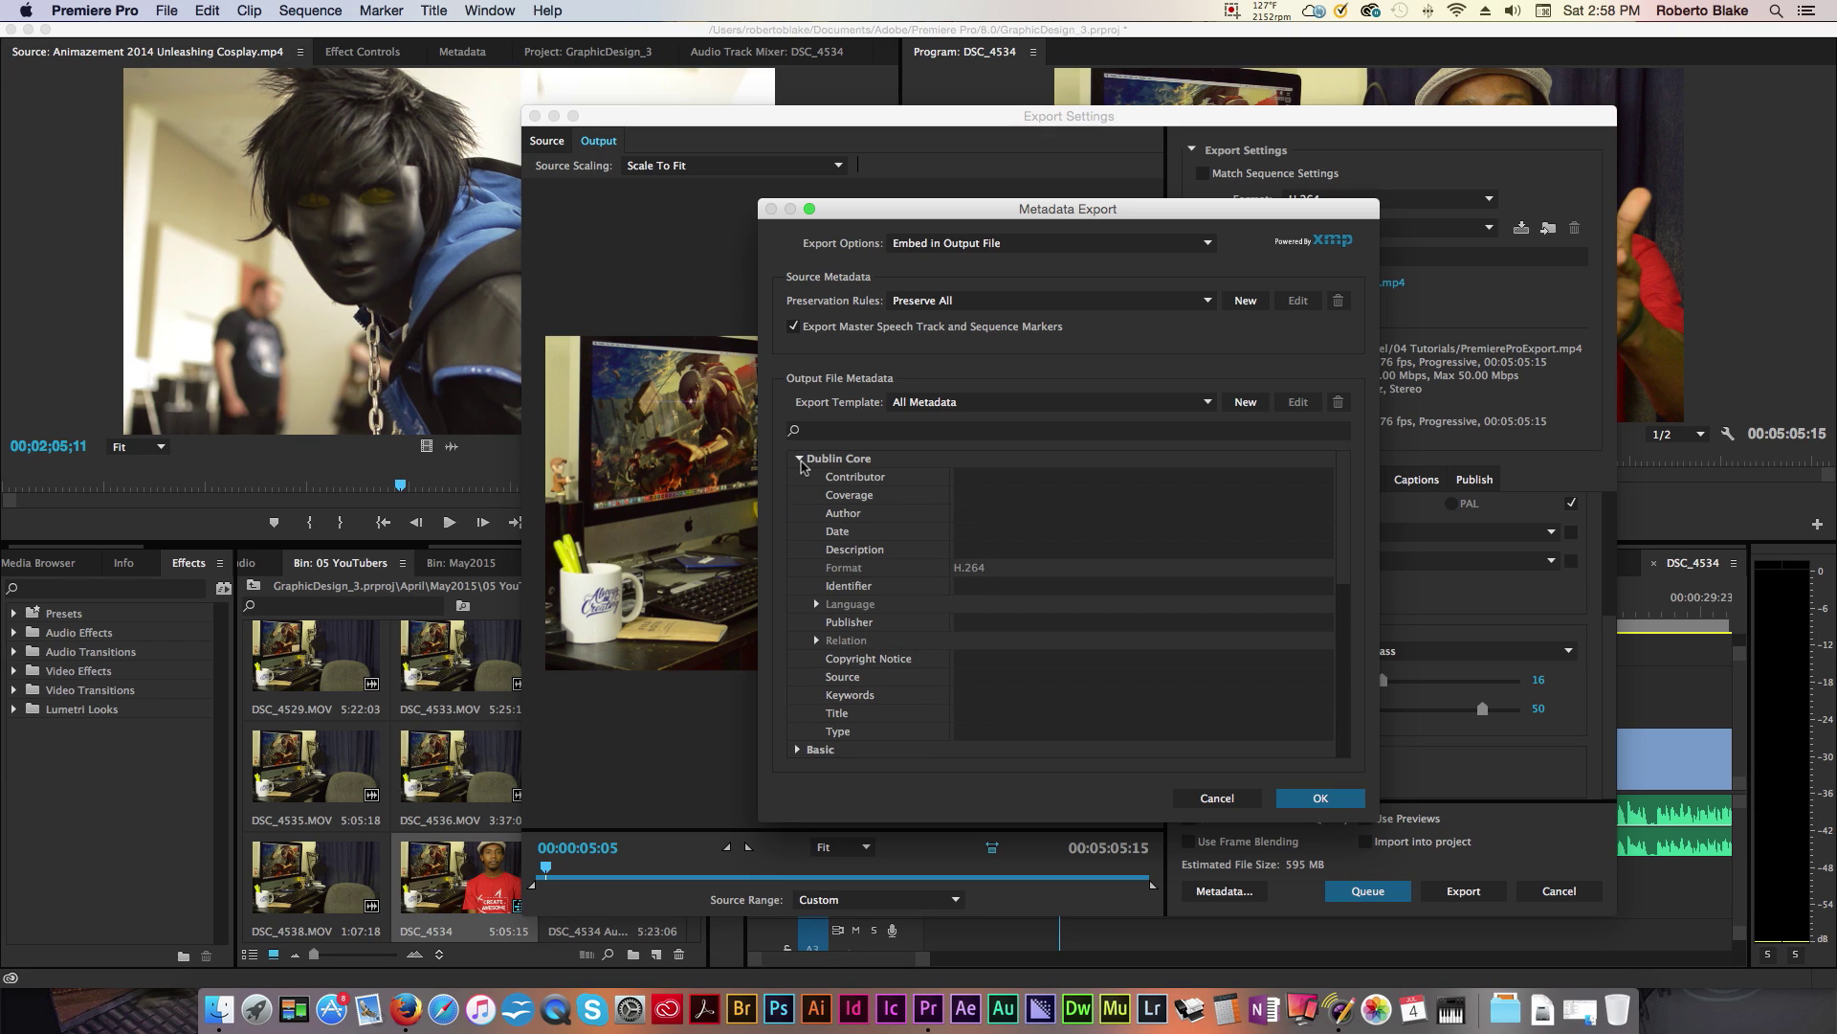
{"action": "left_click", "coordinate": [800, 459]}
{"action": "left_click", "coordinate": [1320, 798]}
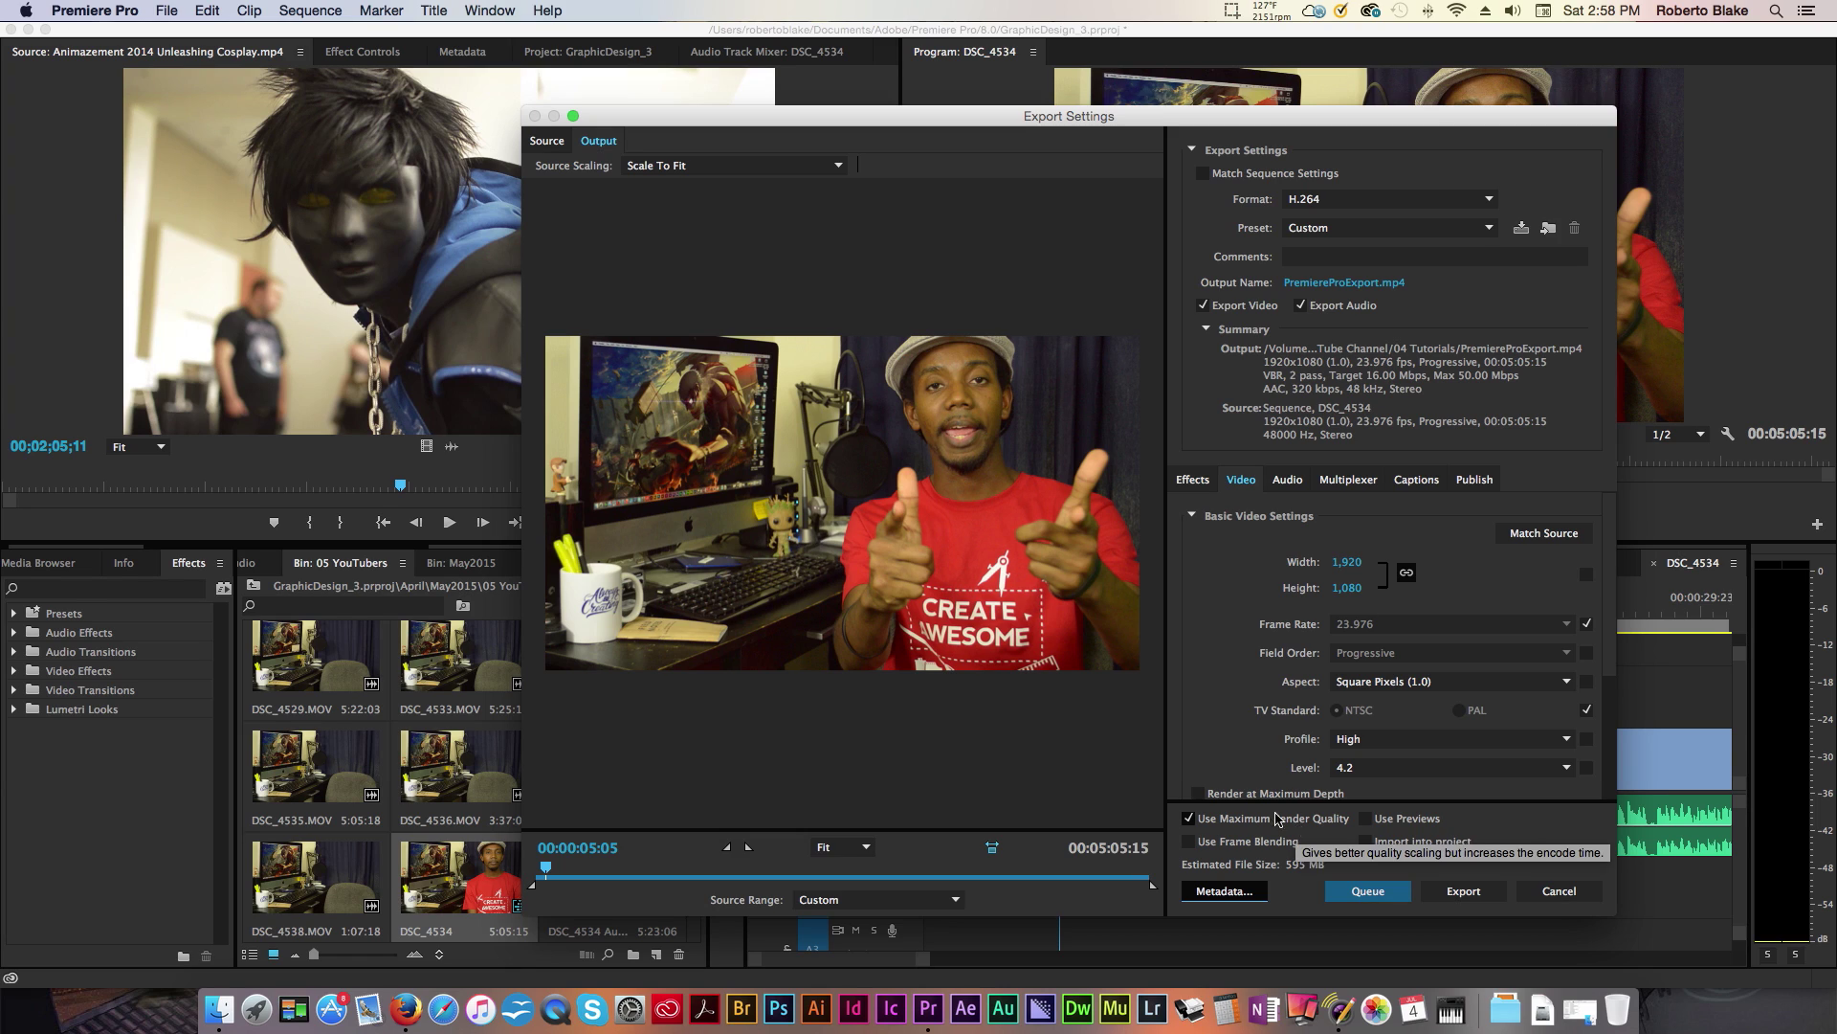
{"action": "scroll", "coordinate": [1212, 680], "scroll_direction": "down", "scroll_amount": 1}
{"action": "scroll", "coordinate": [1211, 679], "scroll_direction": "down", "scroll_amount": 3}
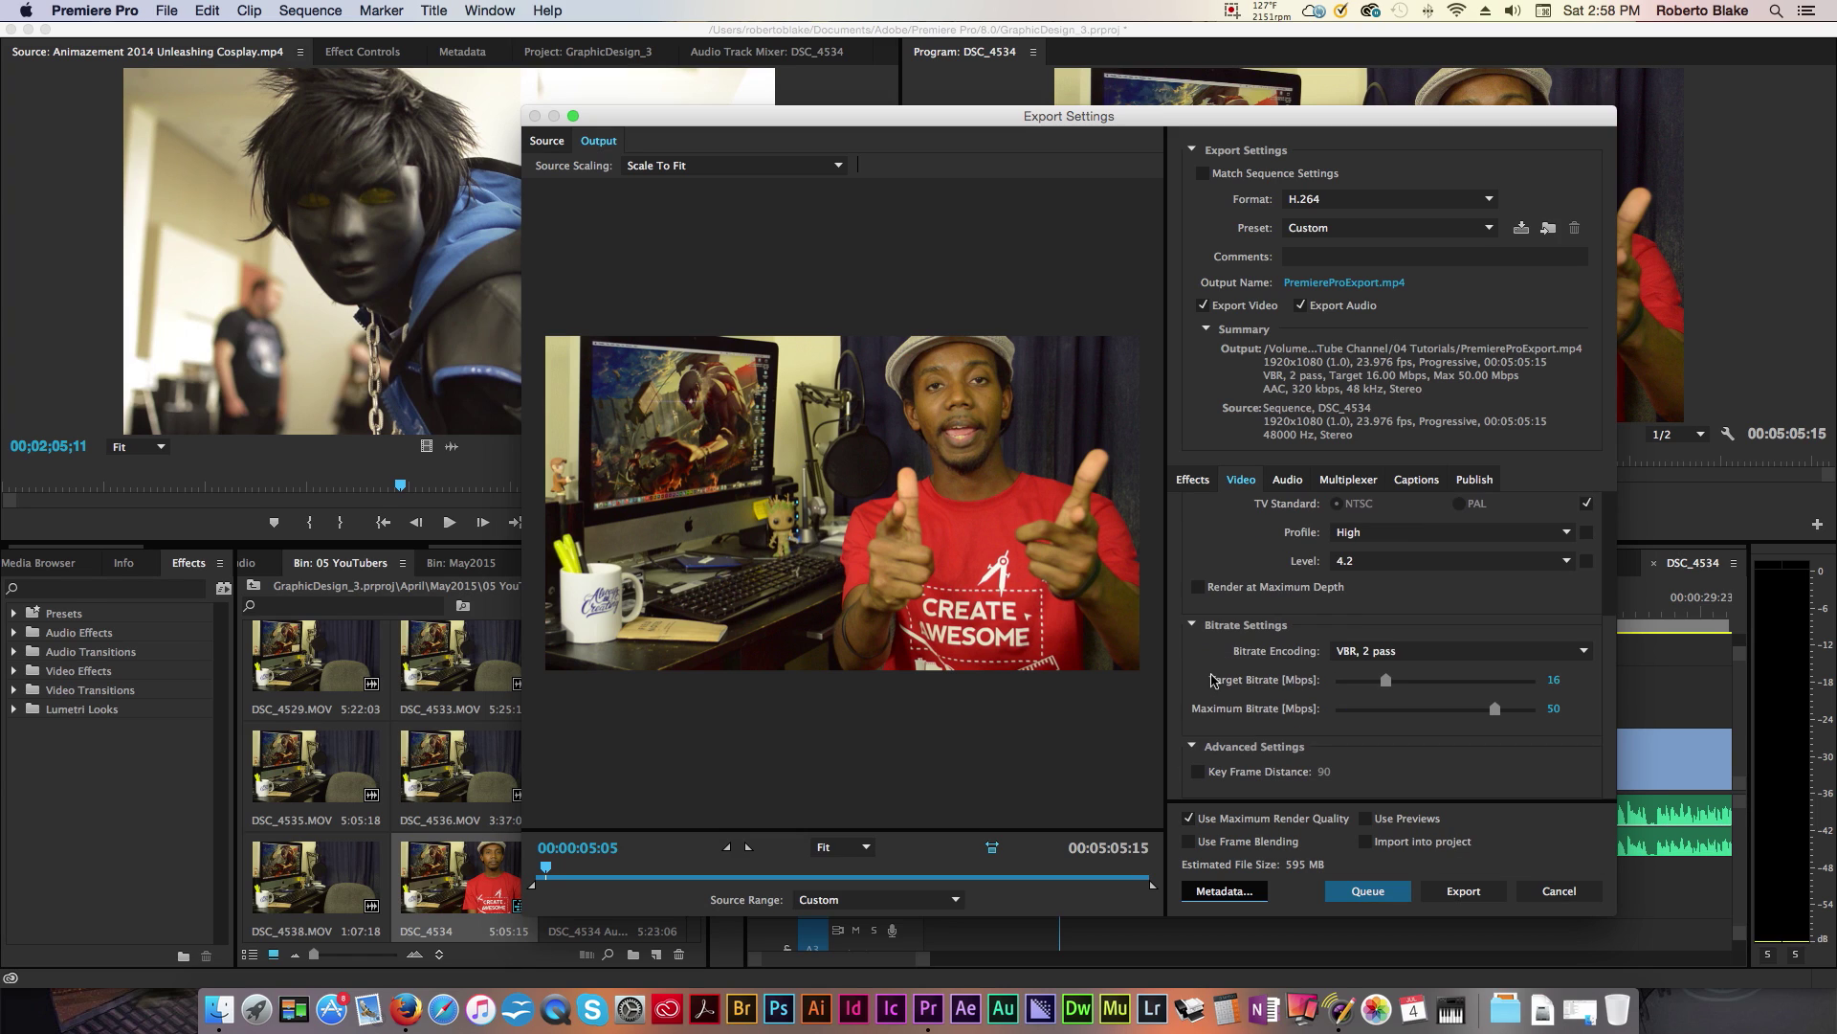
{"action": "scroll", "coordinate": [1219, 687], "scroll_direction": "up", "scroll_amount": 5}
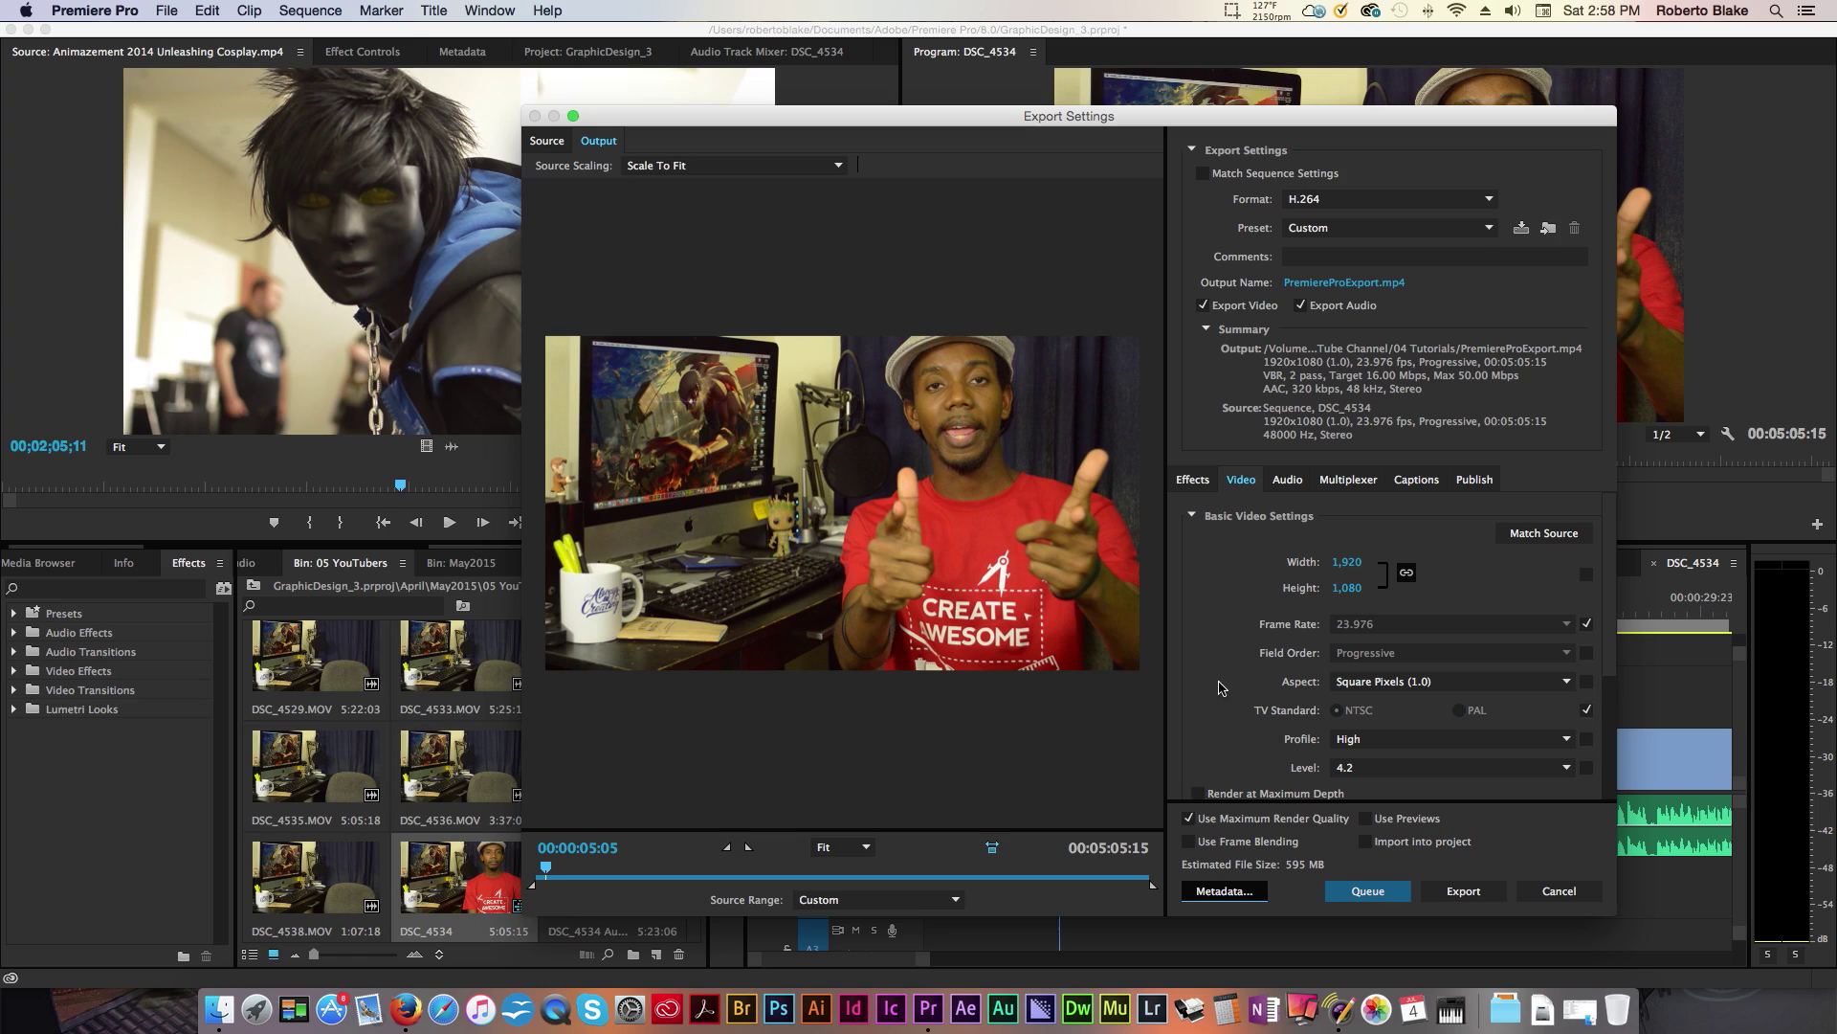
{"action": "left_click", "coordinate": [1474, 480]}
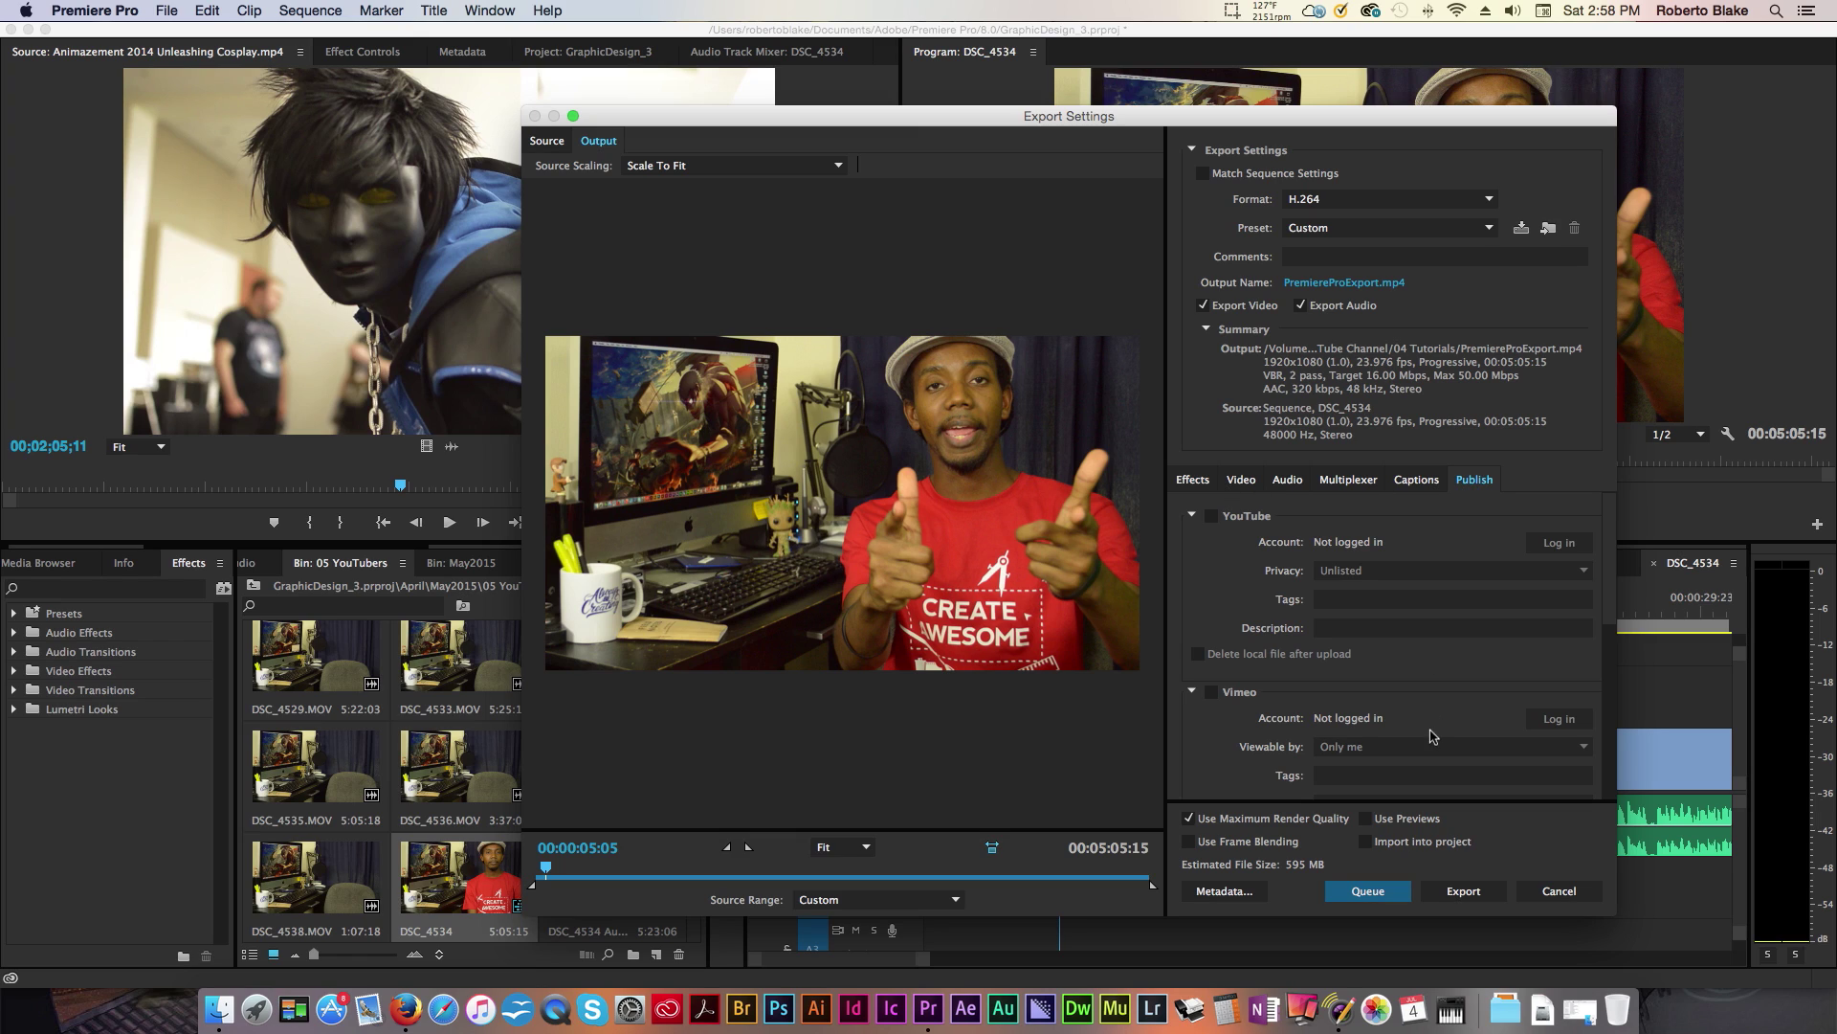
{"action": "left_click", "coordinate": [1242, 480]}
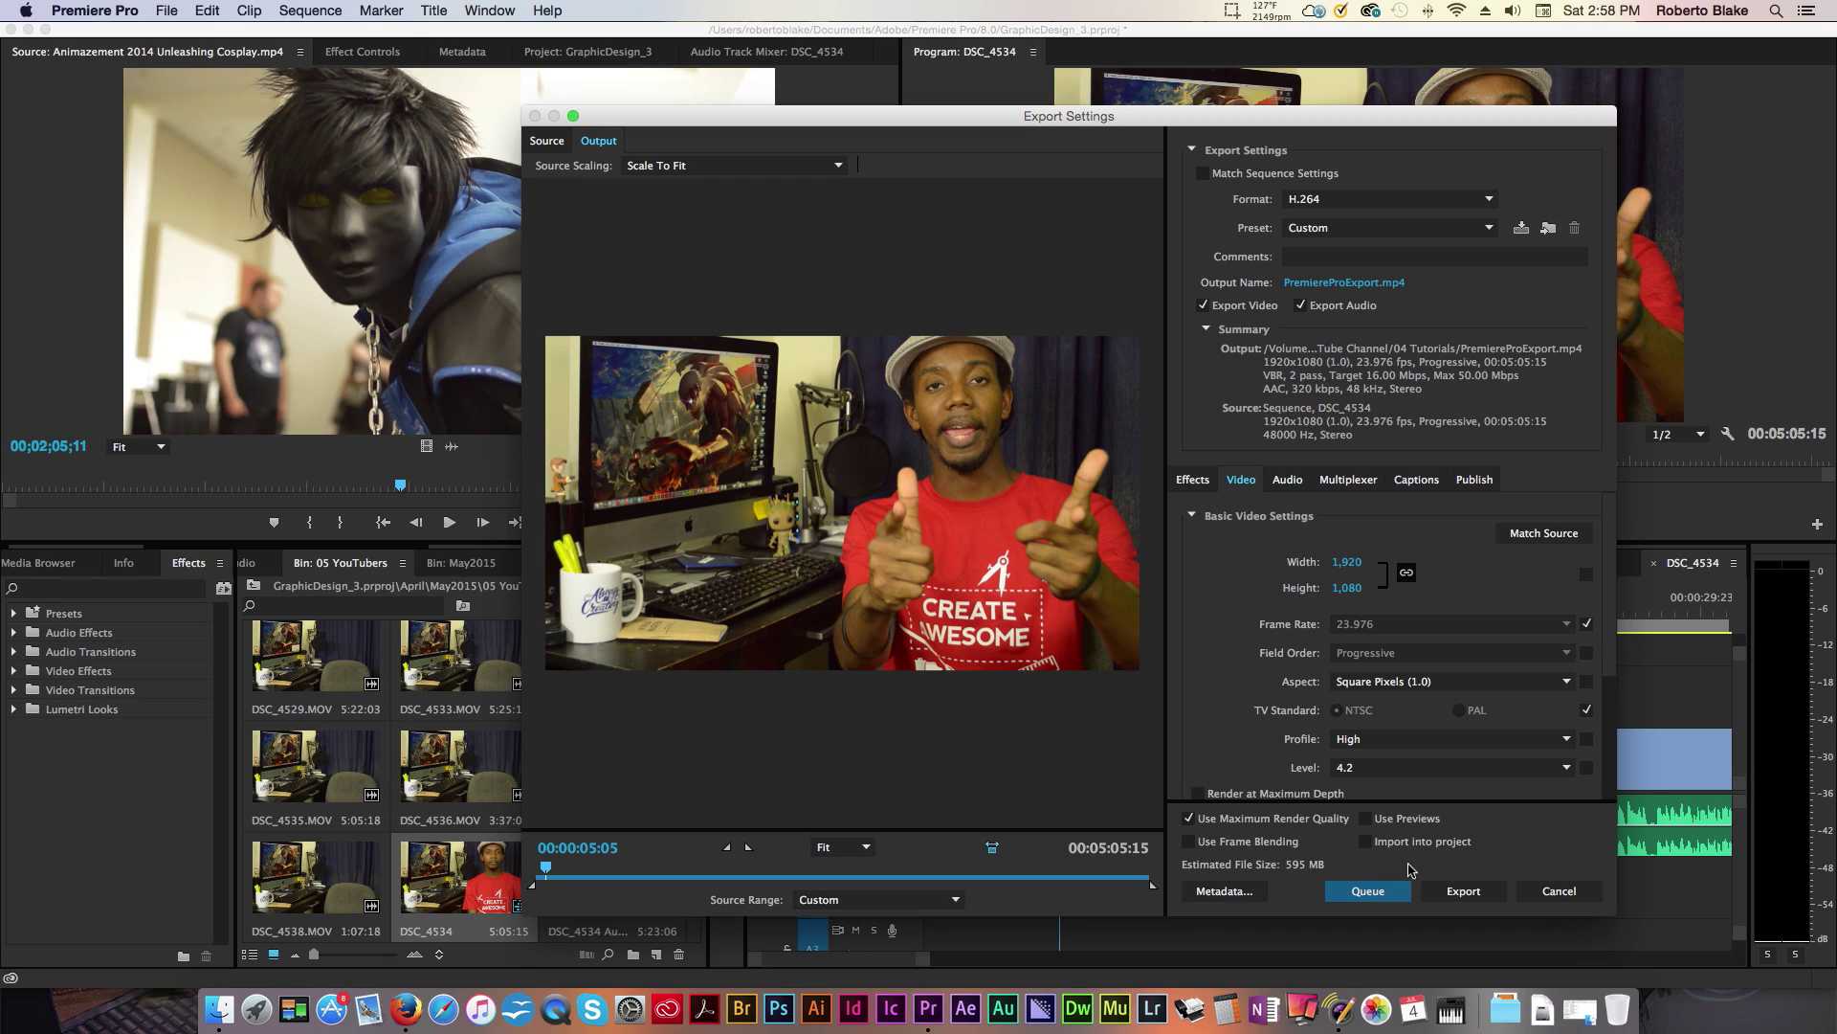
Step: Queue the DSC_4534 export in Media Encoder and select the Ready job
{"action": "left_click", "coordinate": [1371, 895]}
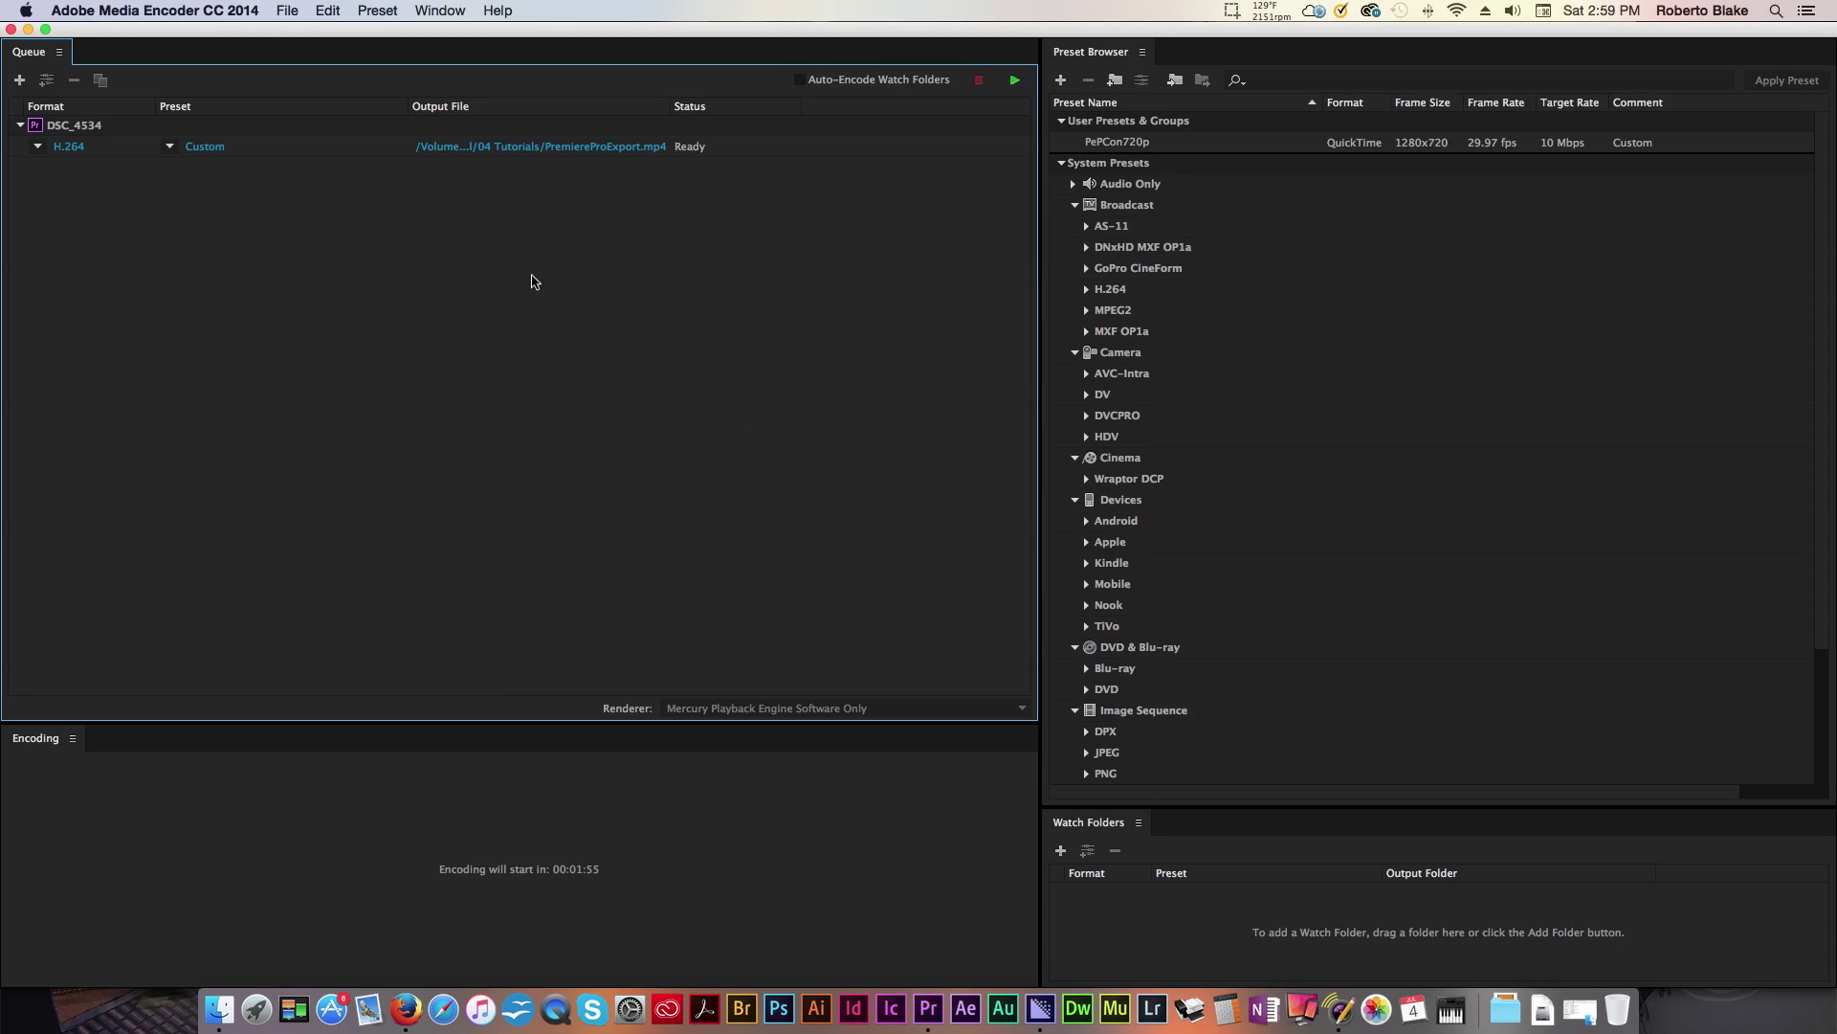
{"action": "left_click", "coordinate": [777, 130]}
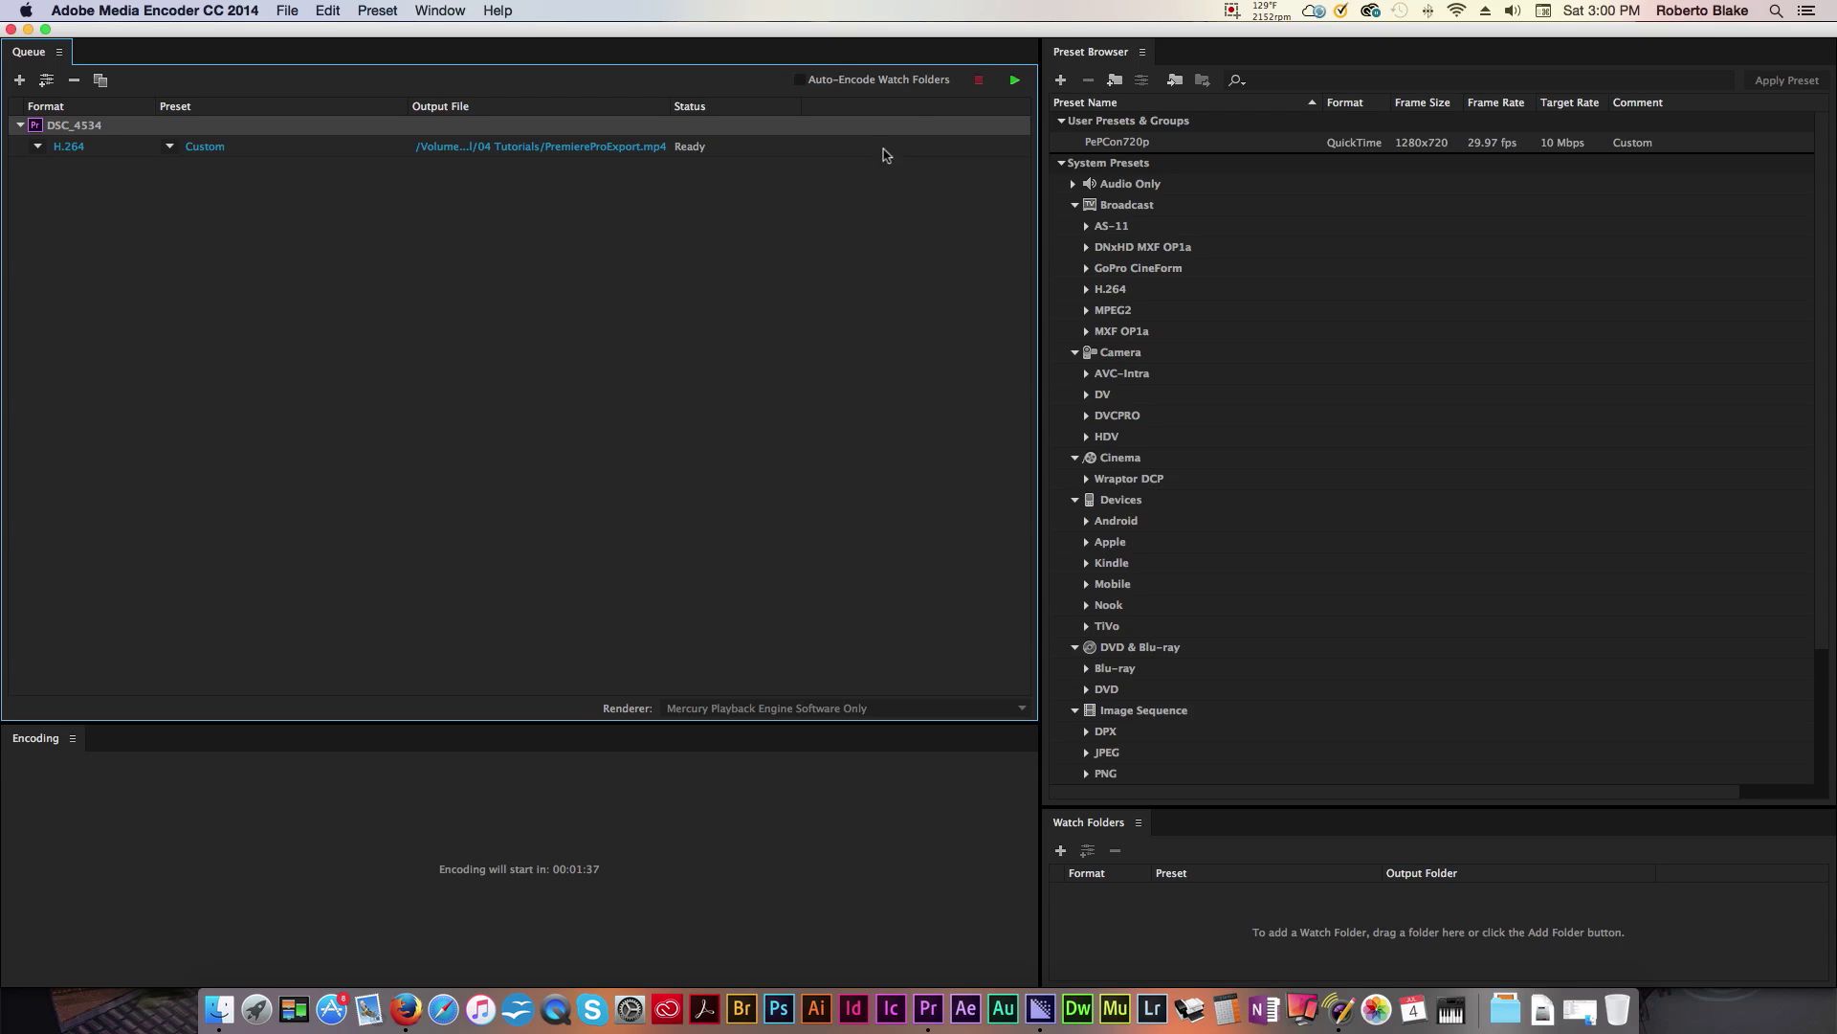
Step: Start the Media Encoder queue to encode PremiereProExport.mp4
{"action": "left_click", "coordinate": [1014, 79]}
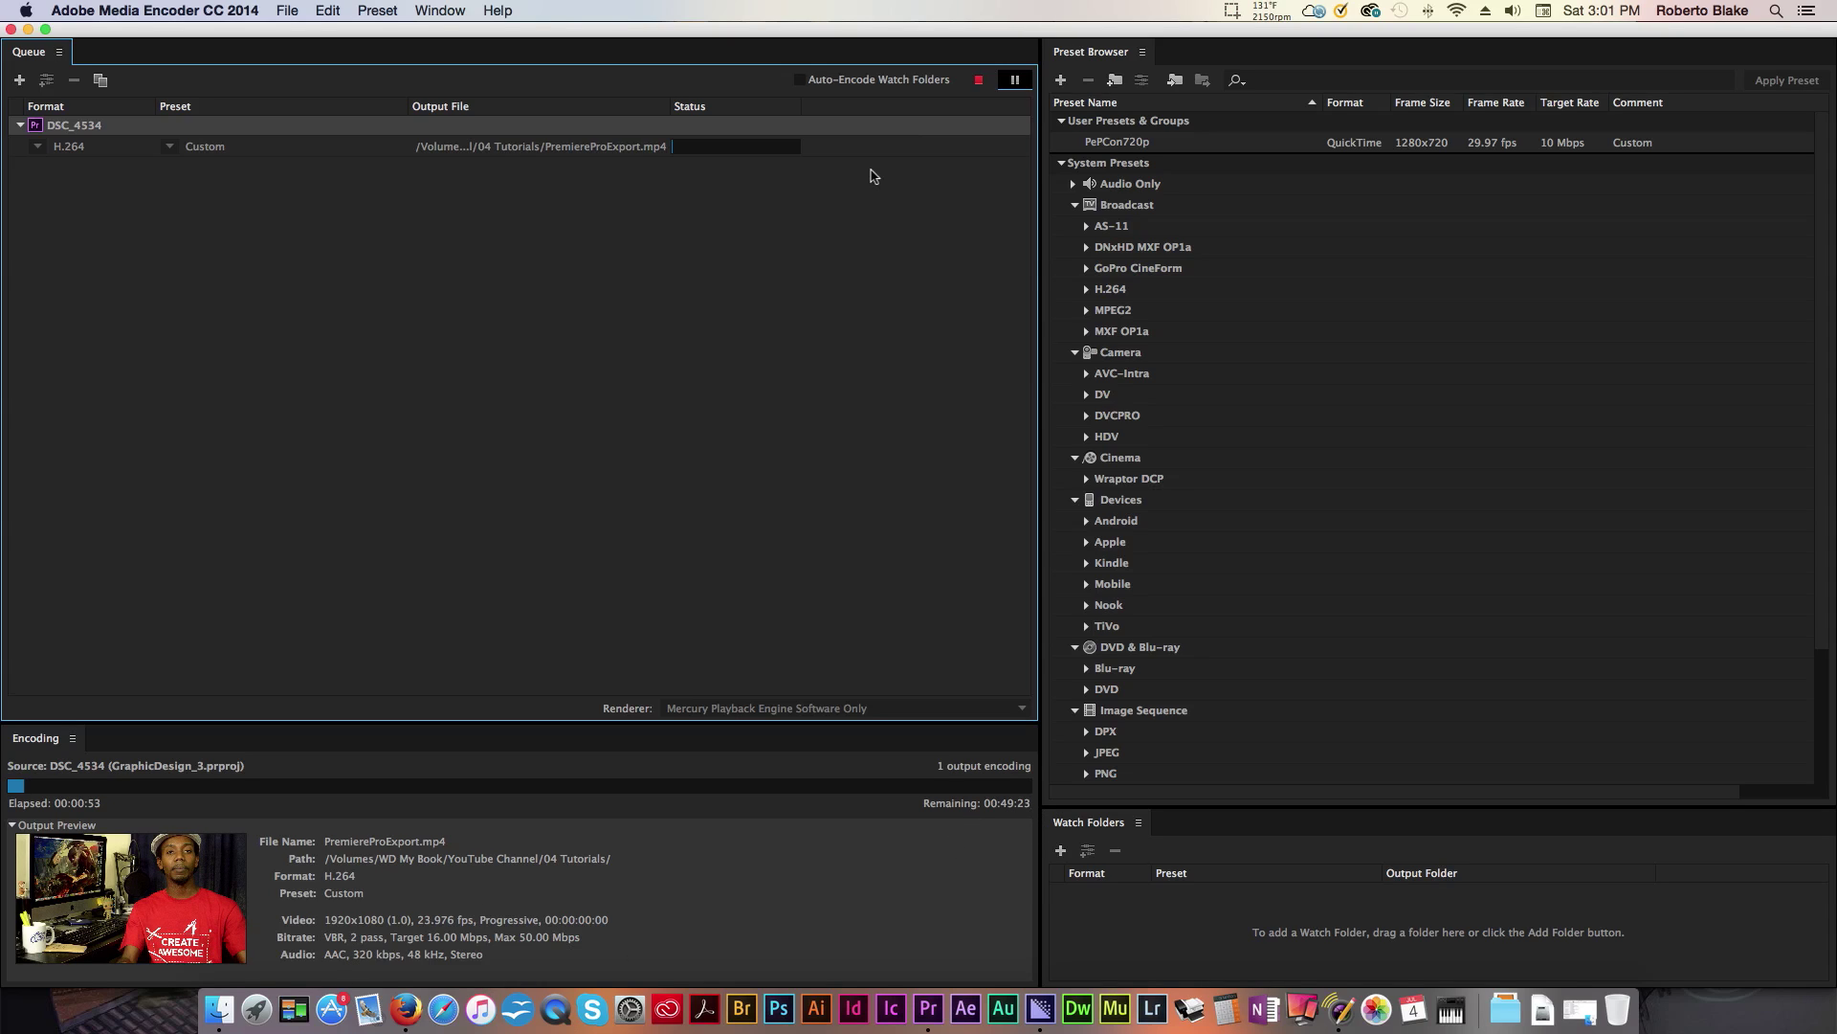
{"action": "left_click", "coordinate": [1015, 80]}
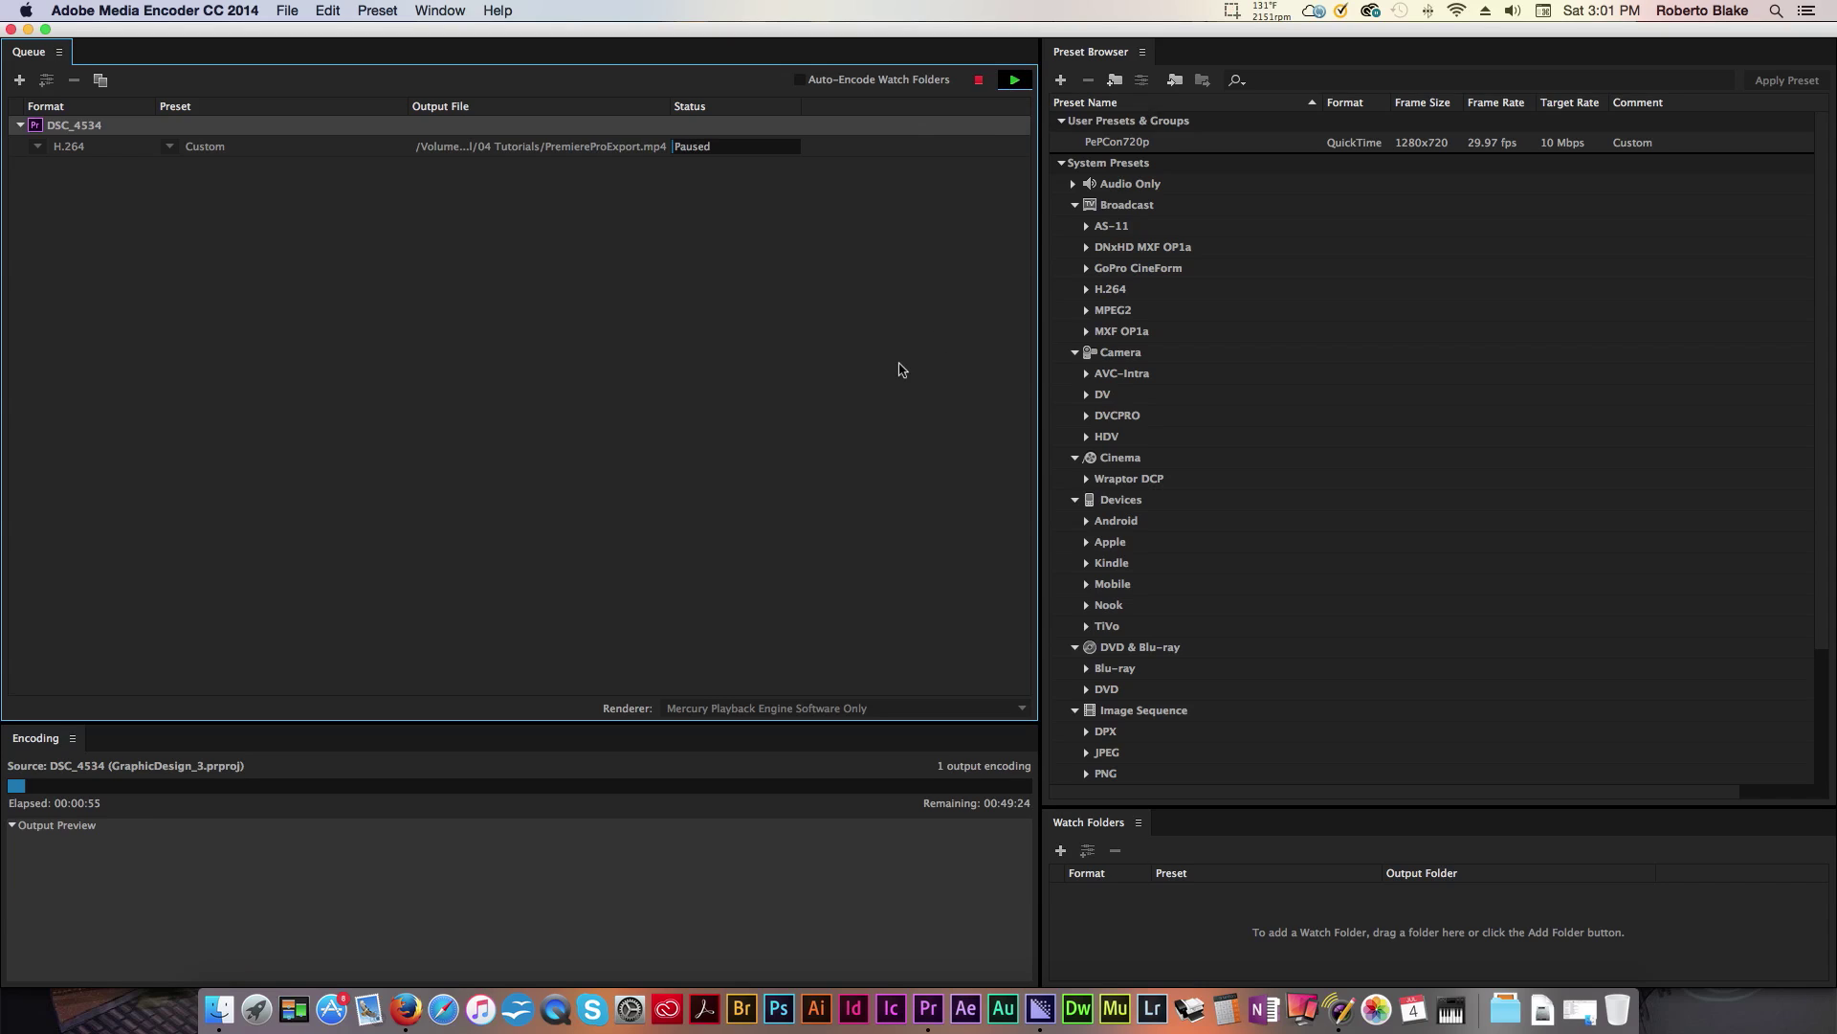